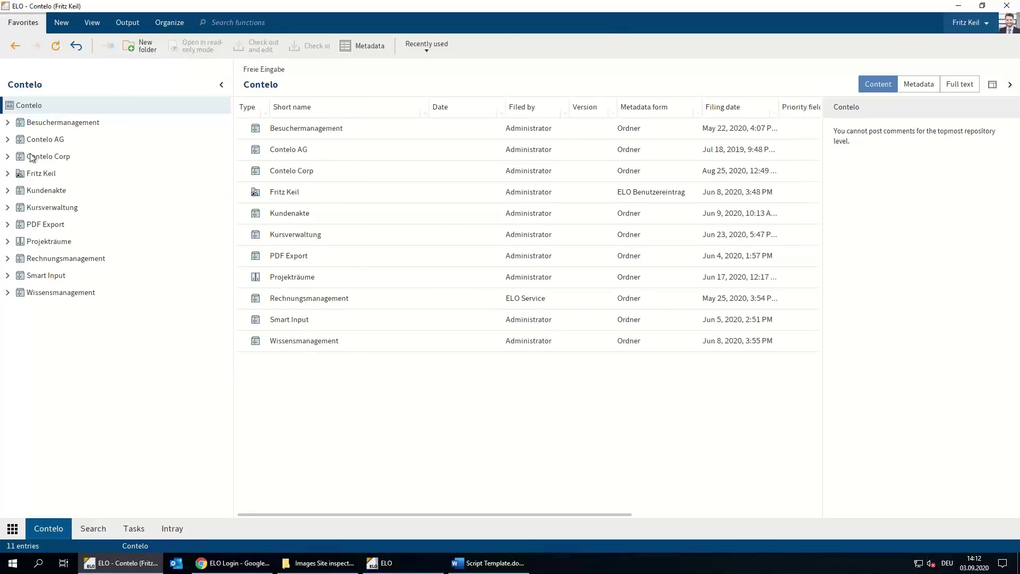
Expand Contelo Corp › Projects › 2020 and open P-2020-004 Contelo Corp Image Video with its 16 subfolders
{"action": "left_click", "coordinate": [32, 157]}
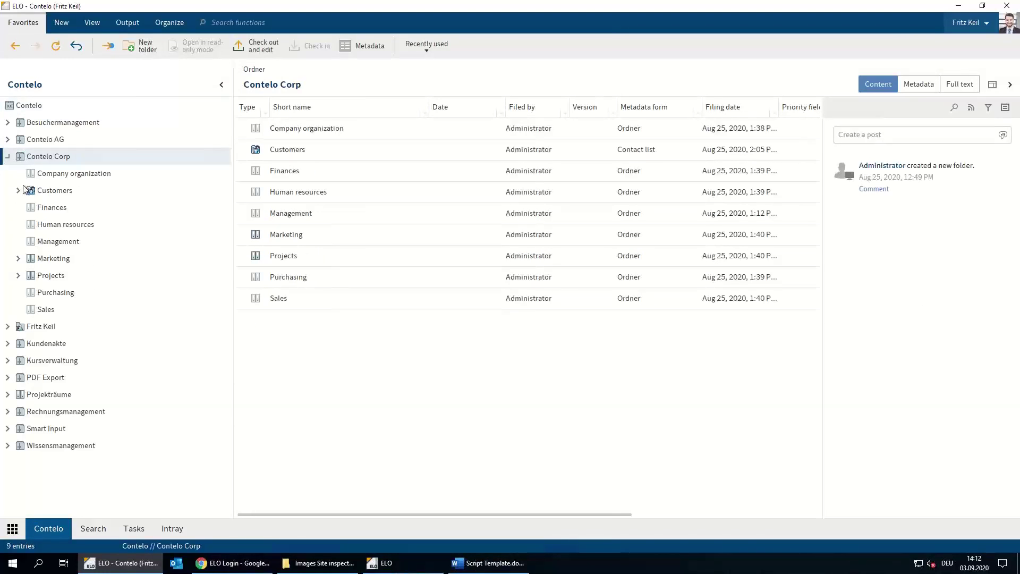
{"action": "left_click", "coordinate": [19, 277]}
{"action": "left_click", "coordinate": [29, 310]}
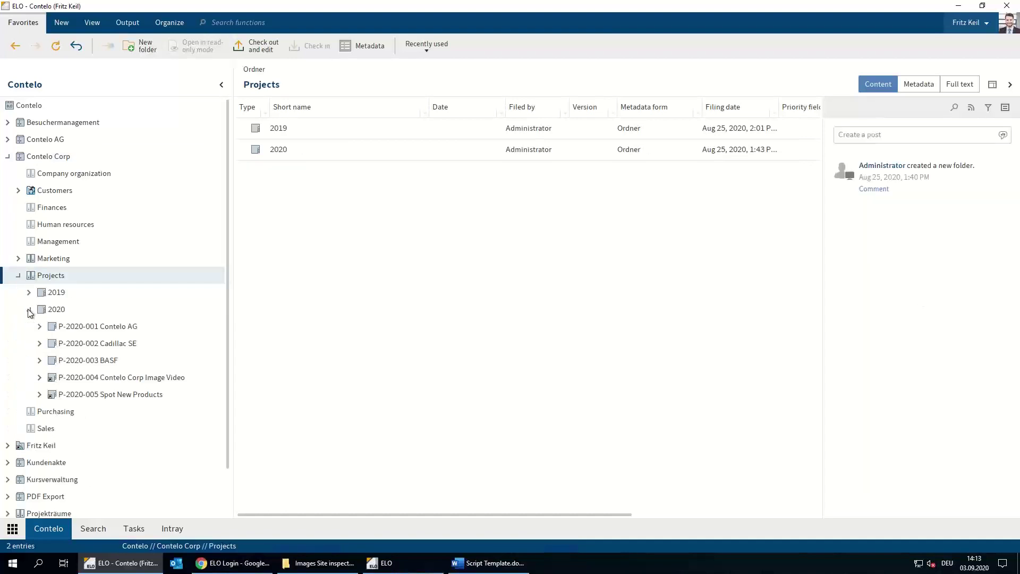
{"action": "left_click", "coordinate": [44, 312]}
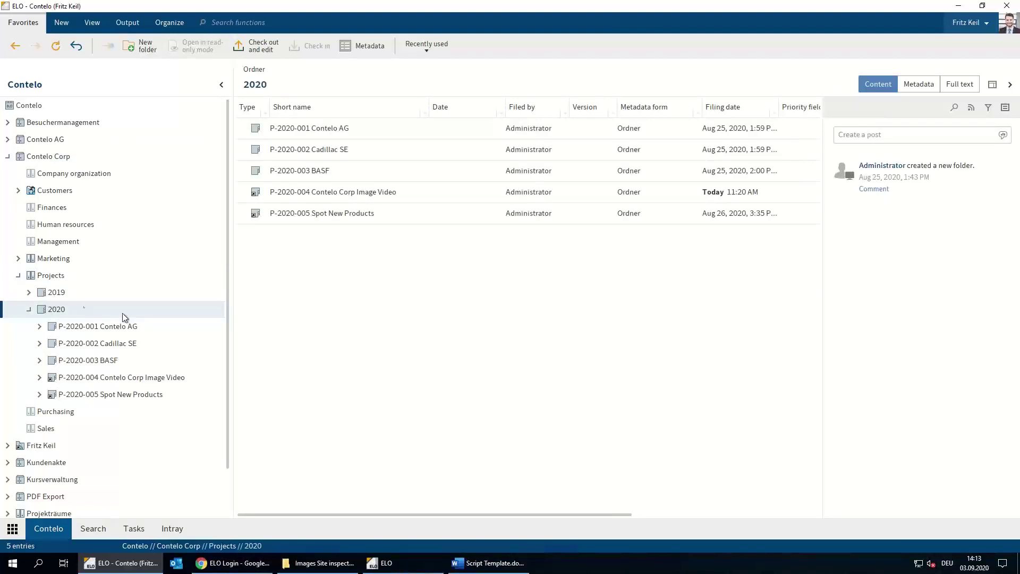
{"action": "left_click", "coordinate": [98, 379]}
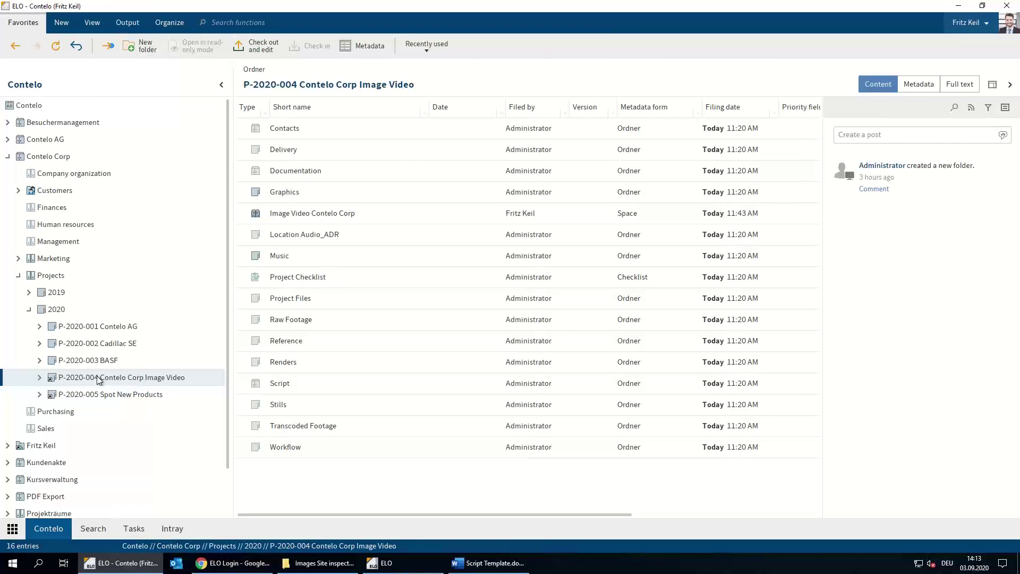
{"action": "left_click", "coordinate": [40, 379]}
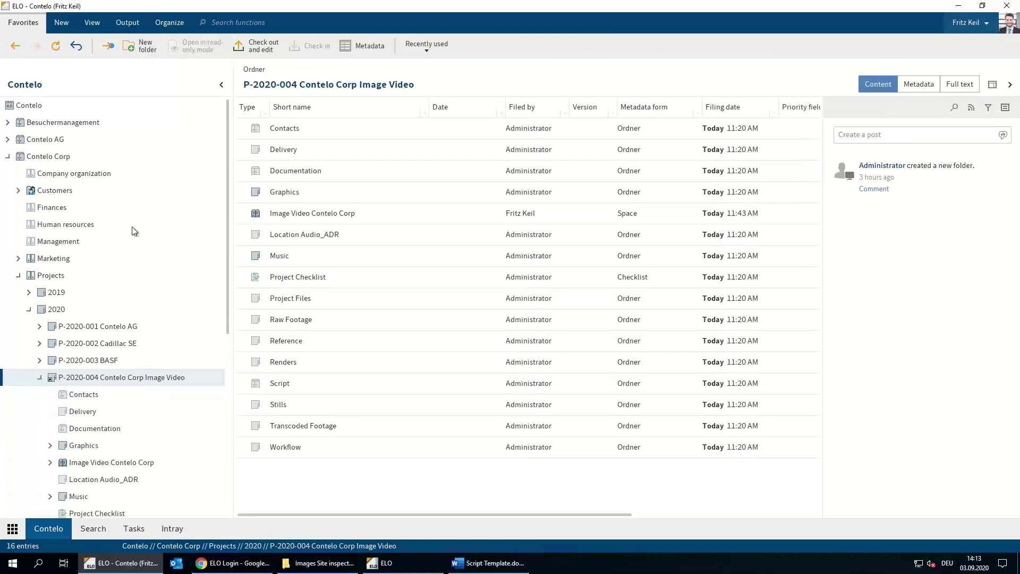
Insert the Project Structure default index into P-2020-004, creating entries from Contacts through Workflow
{"action": "left_click", "coordinate": [126, 28]}
{"action": "left_click", "coordinate": [180, 29]}
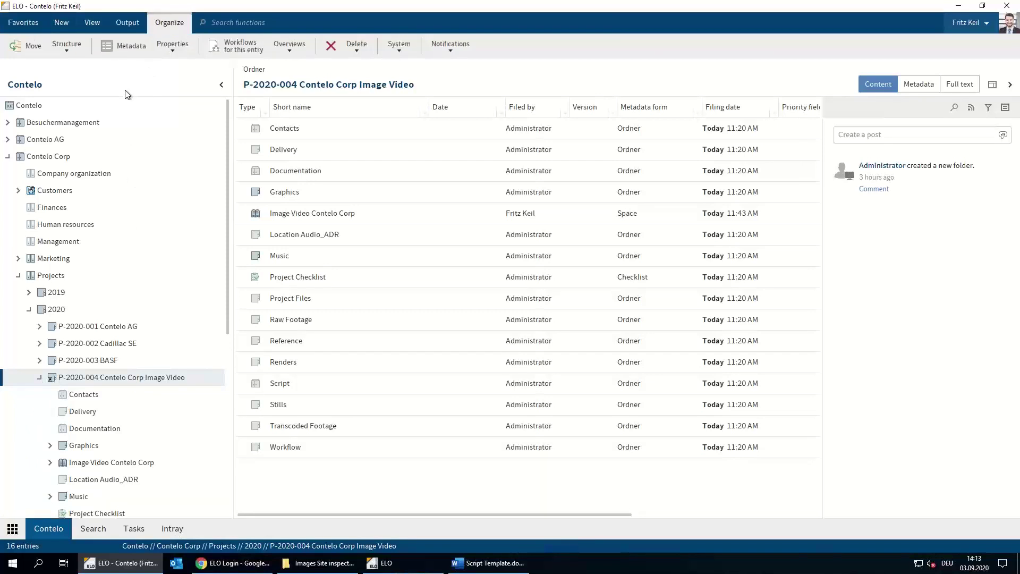
{"action": "left_click", "coordinate": [67, 46]}
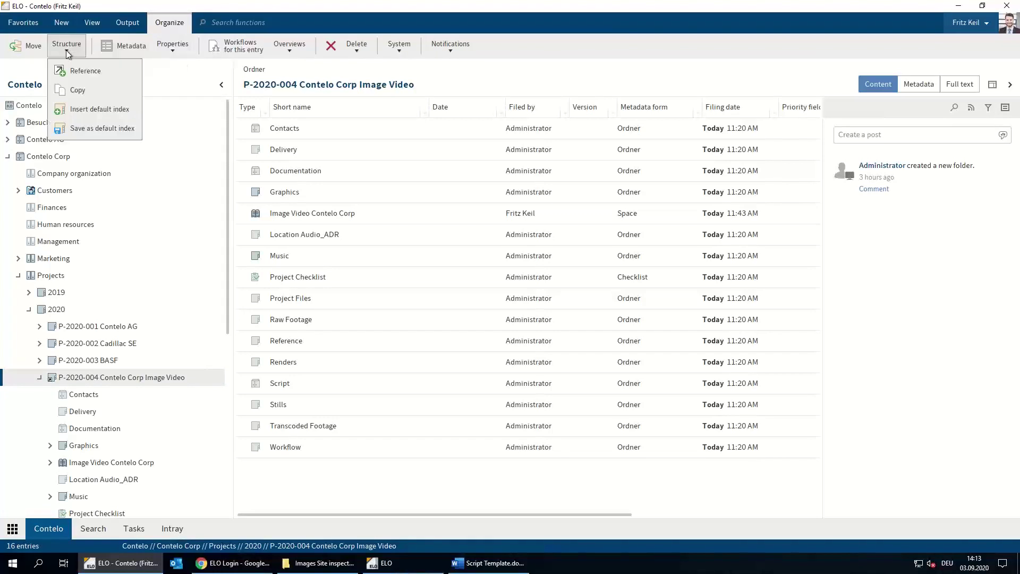
{"action": "left_click", "coordinate": [64, 110]}
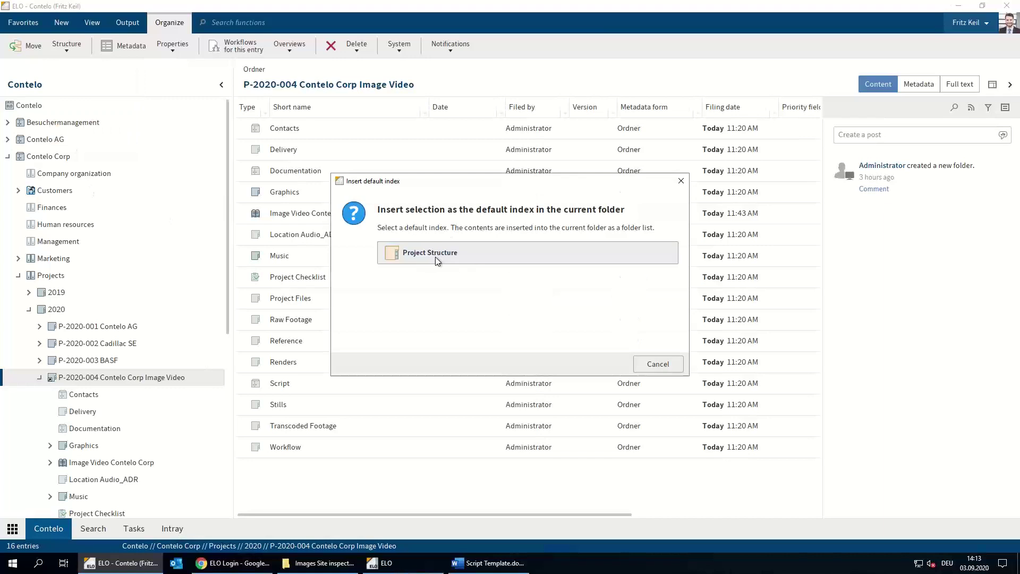
{"action": "left_click", "coordinate": [435, 256]}
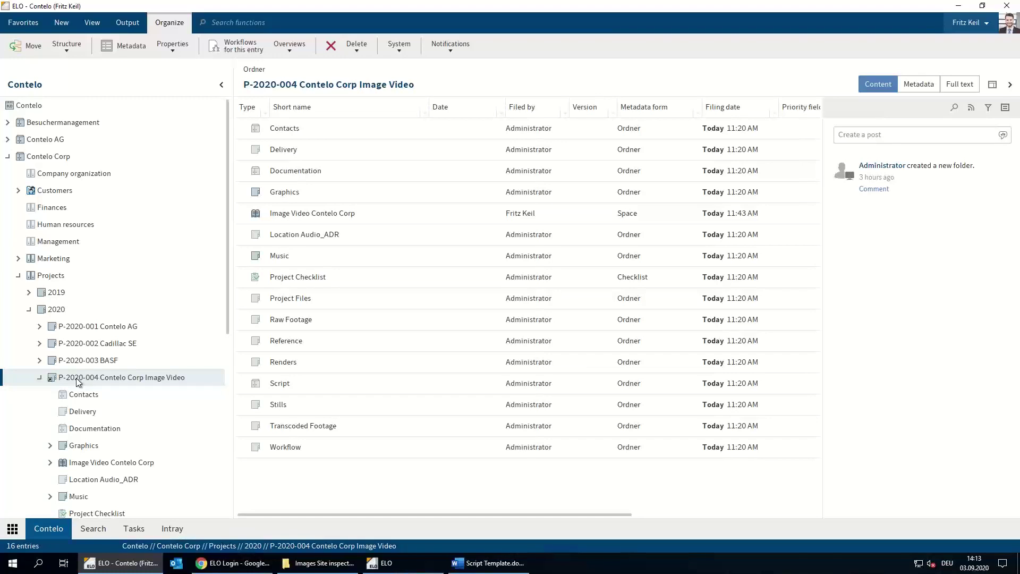
{"action": "scroll", "coordinate": [76, 377], "scroll_direction": "down", "scroll_amount": 1}
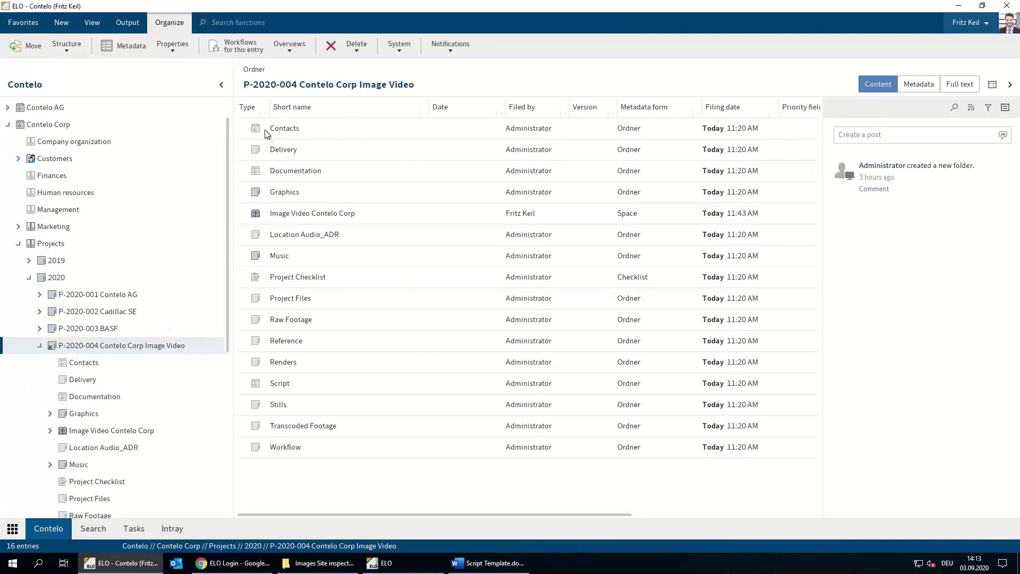
Browse the Contacts, Delivery, Documentation, Graphics and Music subfolders, then open the Project Checklist
{"action": "left_click", "coordinate": [80, 363]}
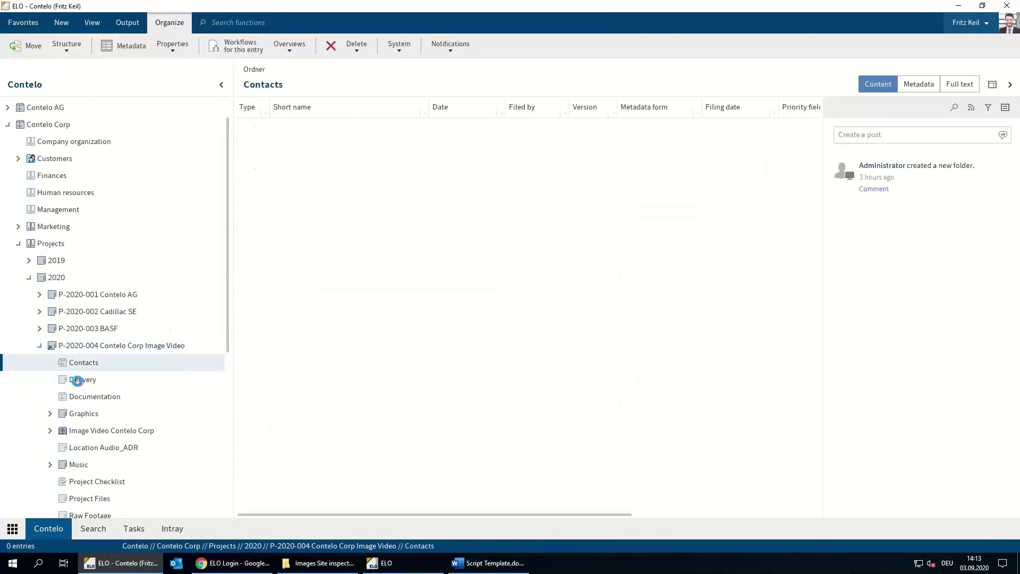
{"action": "left_click", "coordinate": [77, 381]}
{"action": "left_click", "coordinate": [123, 399]}
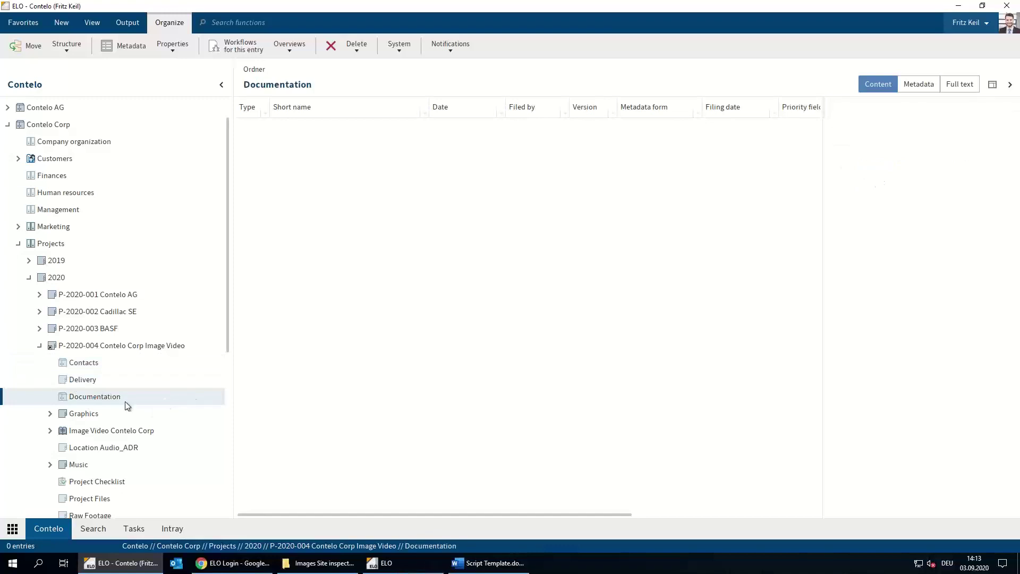
{"action": "scroll", "coordinate": [132, 399], "scroll_direction": "down", "scroll_amount": 1}
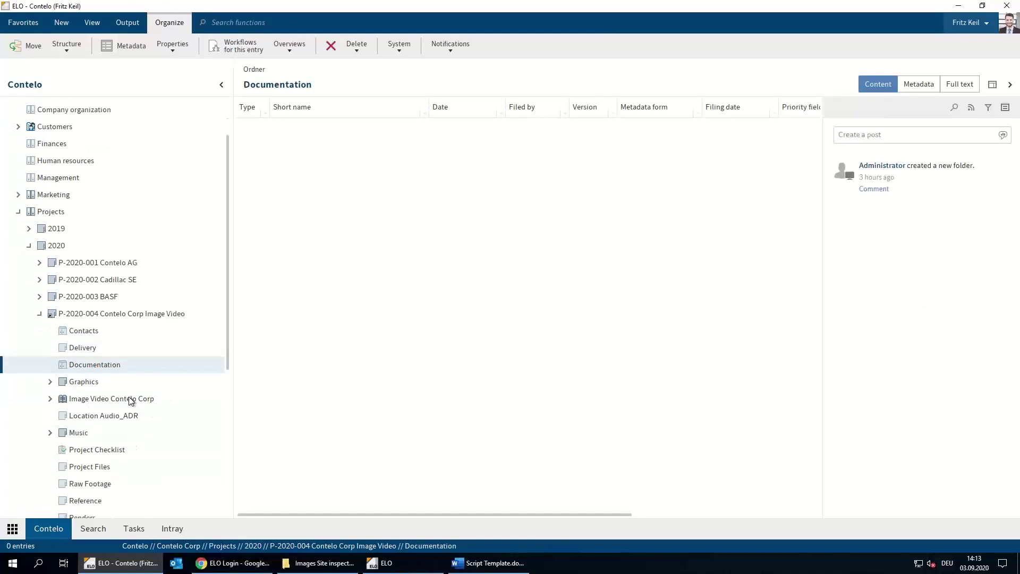
{"action": "left_click", "coordinate": [84, 383]}
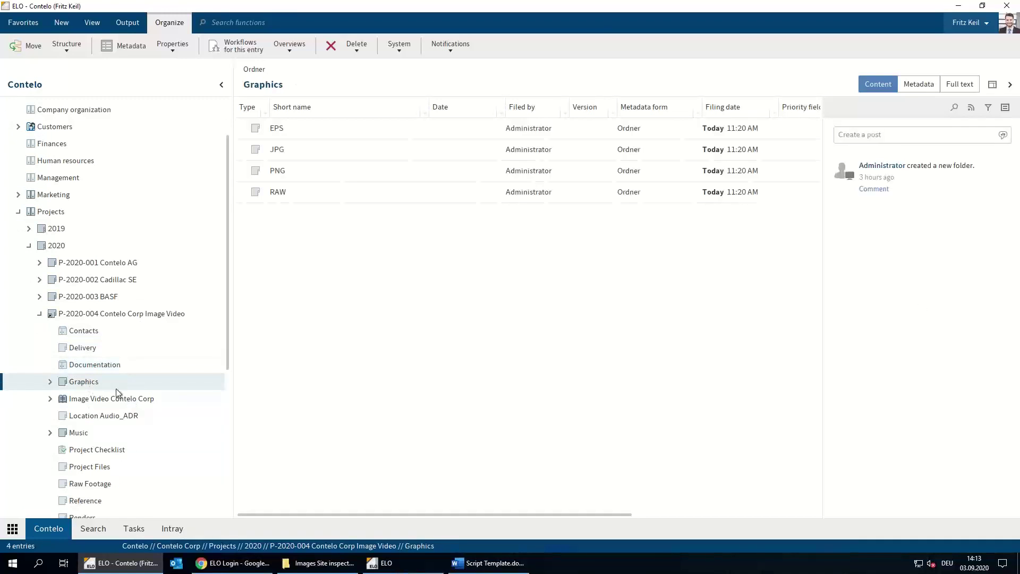
{"action": "scroll", "coordinate": [115, 400], "scroll_direction": "down", "scroll_amount": 1}
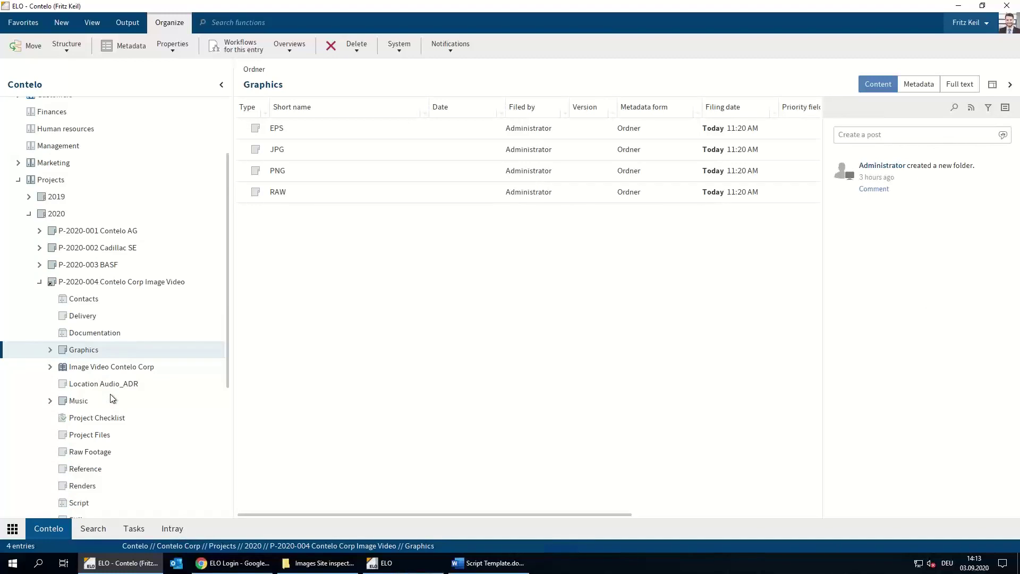
{"action": "left_click", "coordinate": [74, 402]}
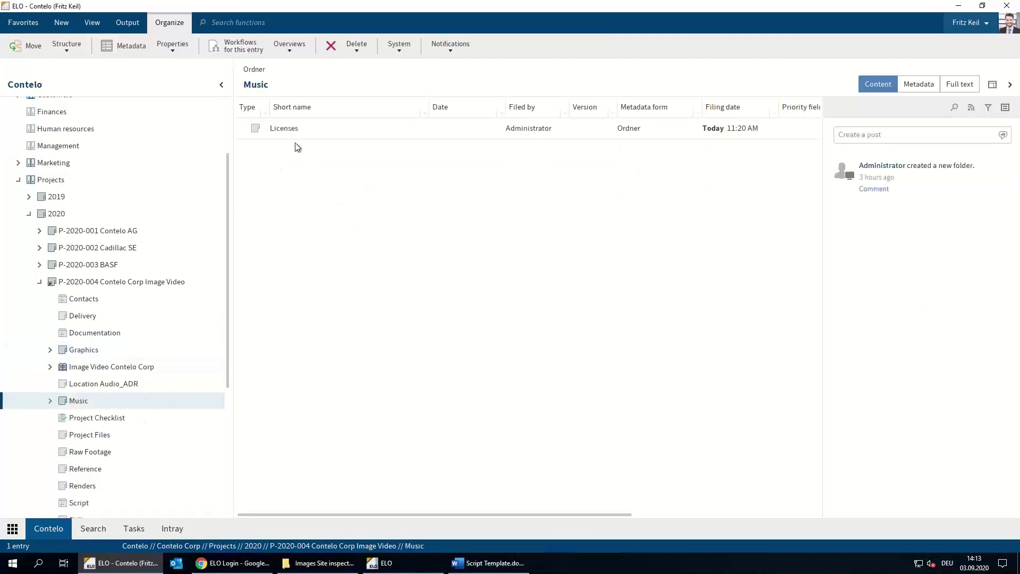
{"action": "left_click", "coordinate": [105, 420]}
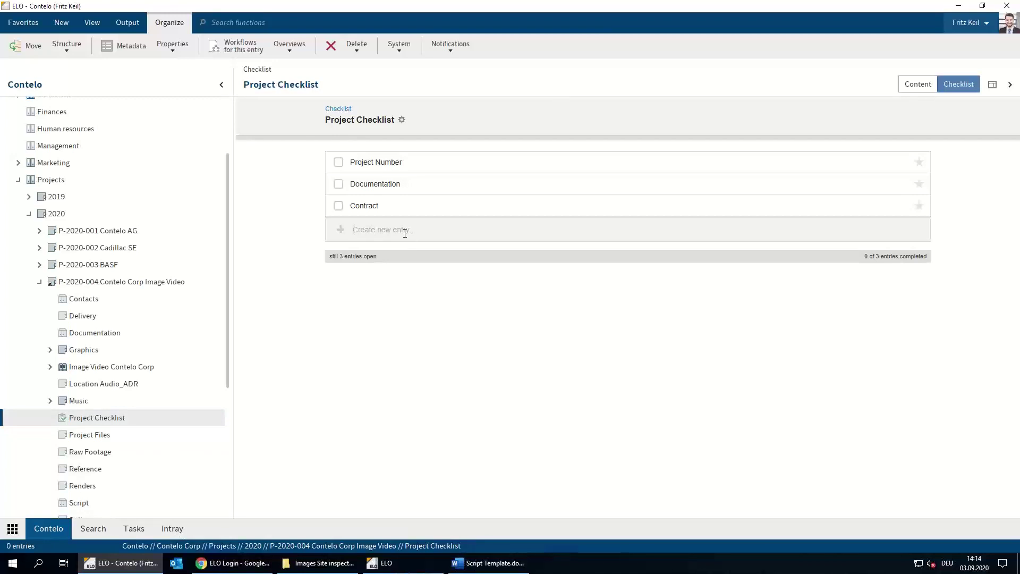
Add a 'Script' item to the Project Checklist and return to the P-2020-004 folder
{"action": "type", "text": "Script"}
{"action": "key", "text": "Return"}
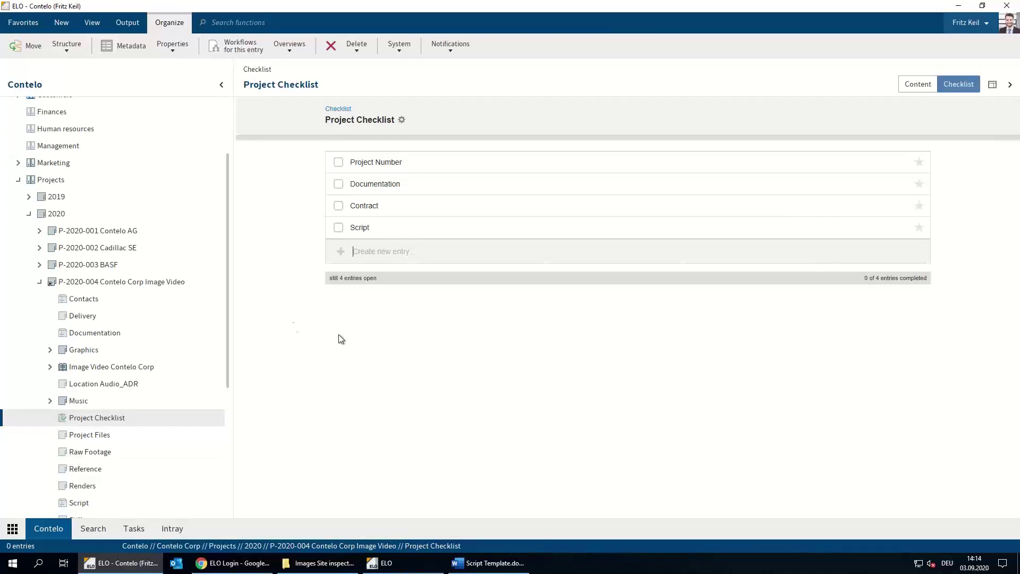
{"action": "left_click", "coordinate": [158, 284]}
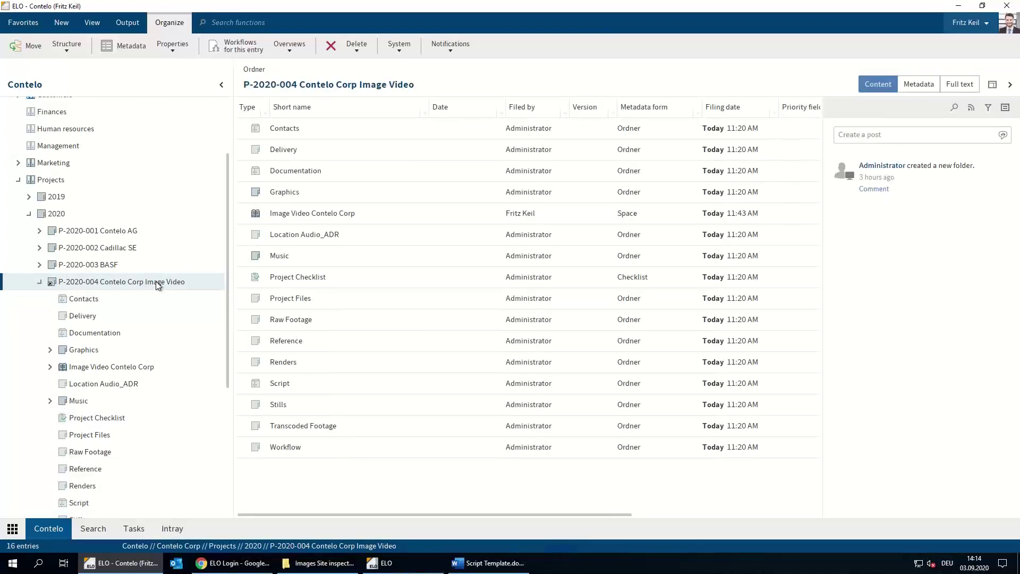
Open the Image Video Contelo Corp knowledge board and view its idea/article suggestion options
{"action": "left_click", "coordinate": [291, 214]}
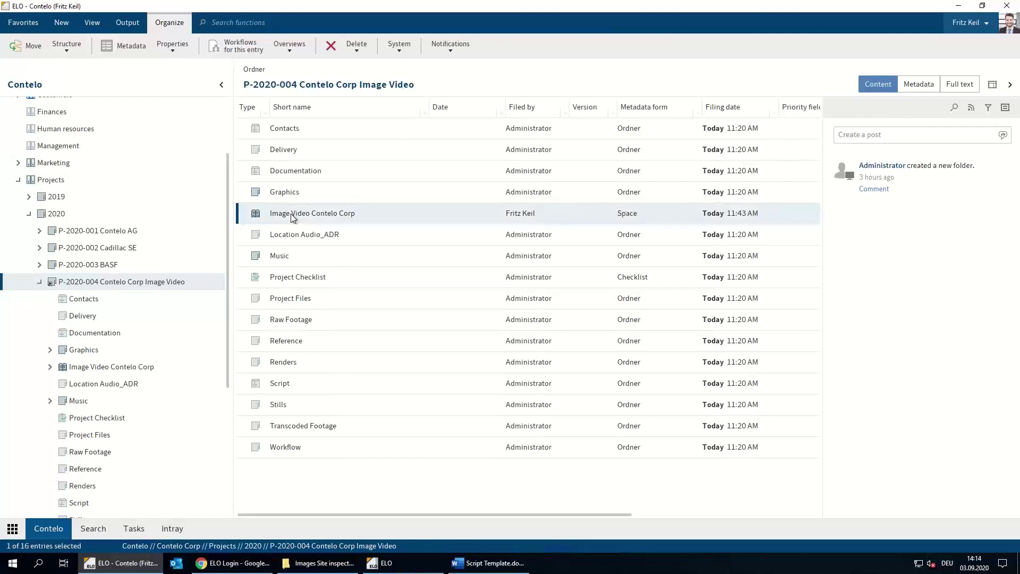
{"action": "double_click", "coordinate": [292, 214]}
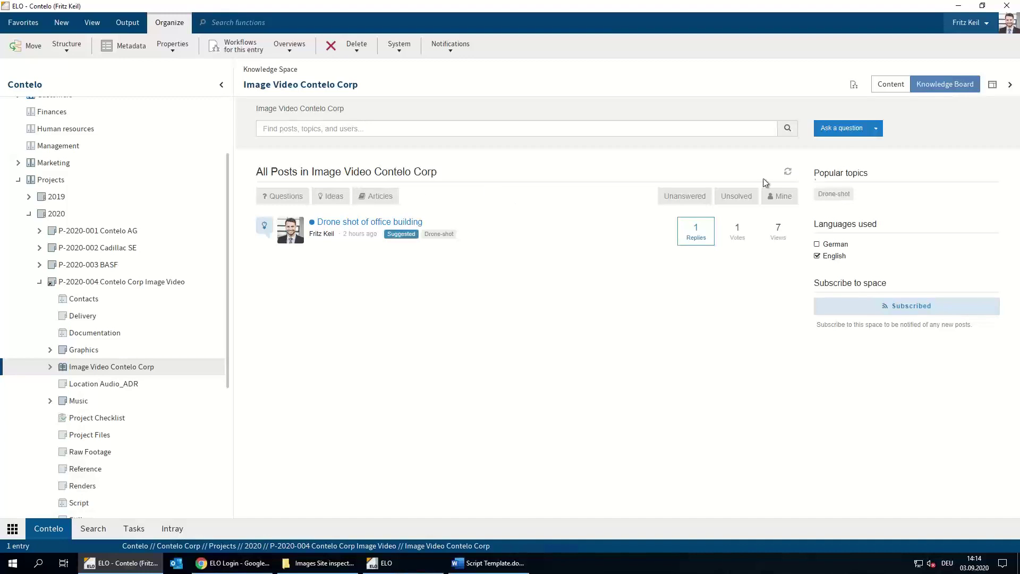
{"action": "left_click", "coordinate": [877, 129]}
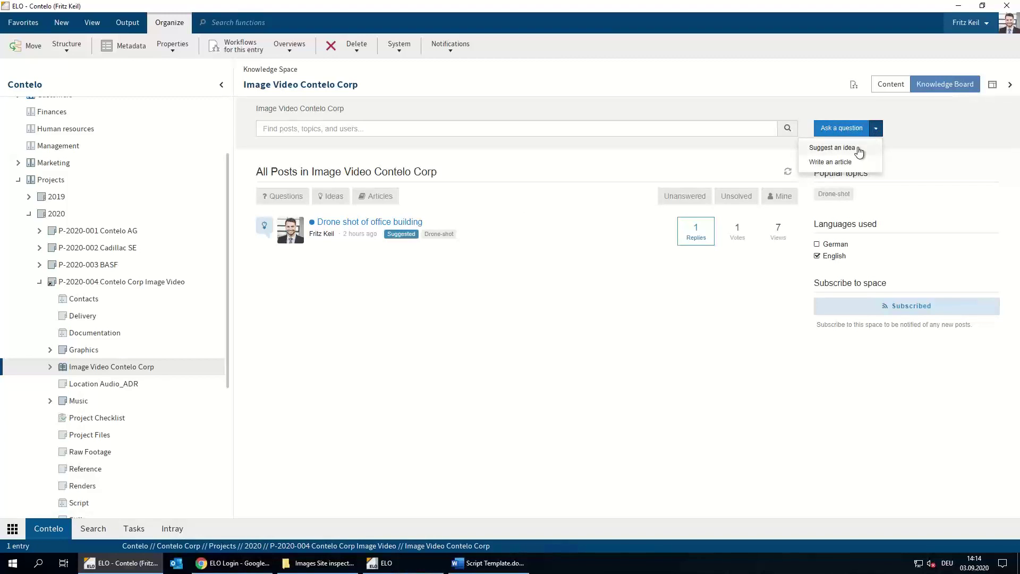
Read through the Drone shot of office building post, then return to the P-2020-004 folder
{"action": "left_click", "coordinate": [364, 224]}
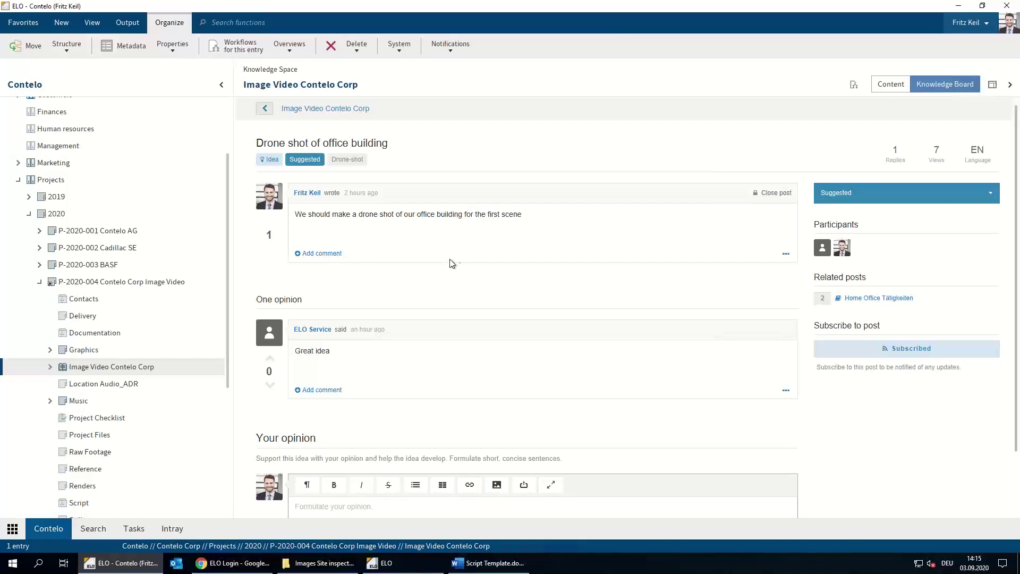
{"action": "scroll", "coordinate": [499, 256], "scroll_direction": "down", "scroll_amount": 1}
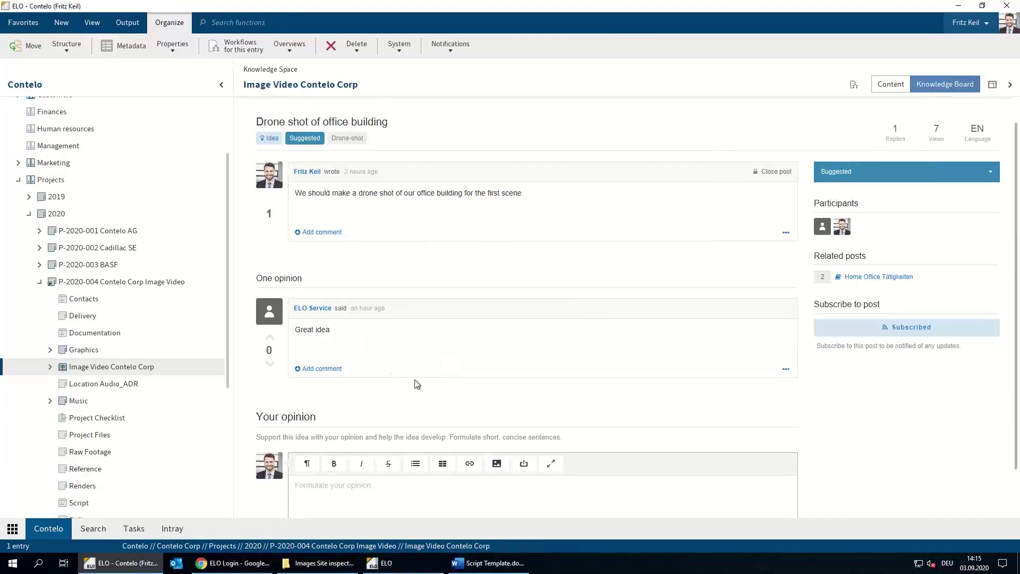
{"action": "scroll", "coordinate": [416, 380], "scroll_direction": "down", "scroll_amount": 1}
{"action": "scroll", "coordinate": [413, 380], "scroll_direction": "down", "scroll_amount": 1}
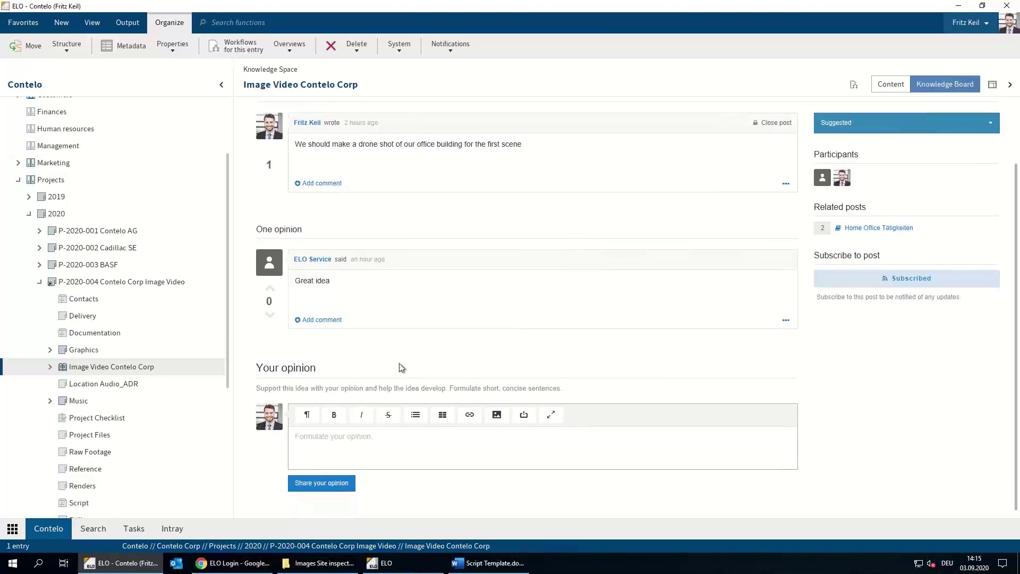
{"action": "scroll", "coordinate": [400, 366], "scroll_direction": "up", "scroll_amount": 3}
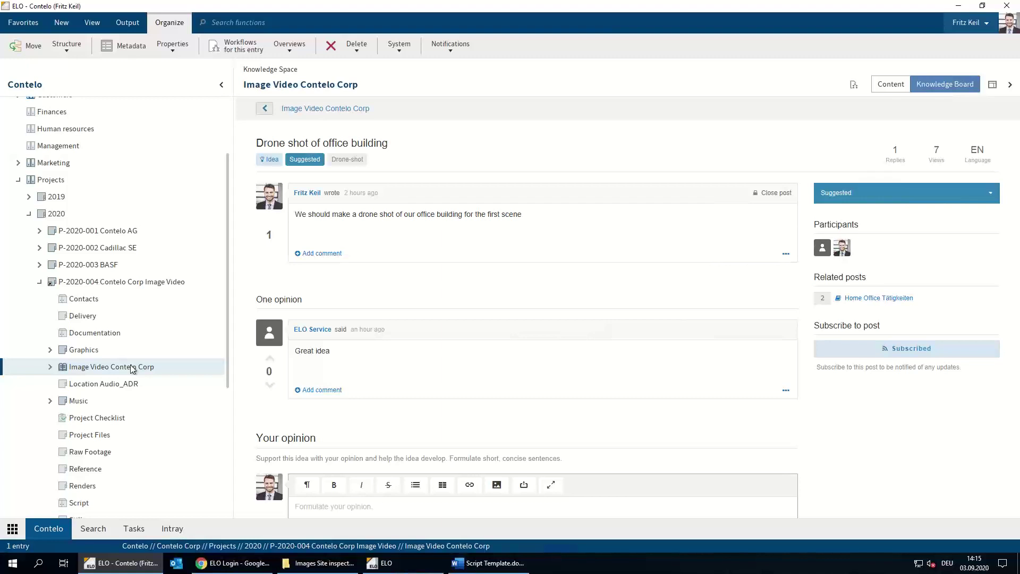
{"action": "left_click", "coordinate": [136, 282]}
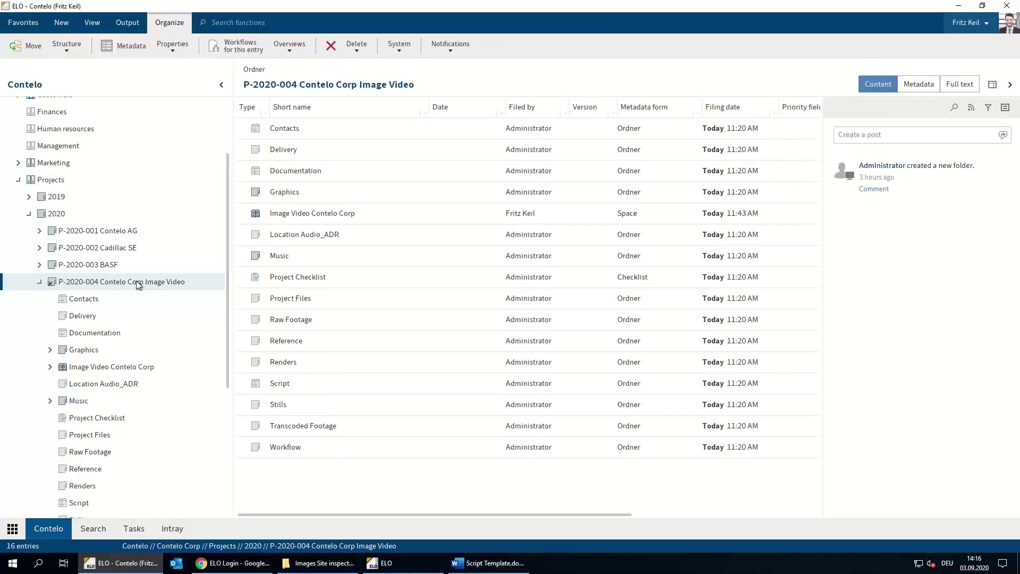
Minimize ELO Java Client to reveal the ELO enterprise login page in the browser
{"action": "left_click", "coordinate": [956, 6]}
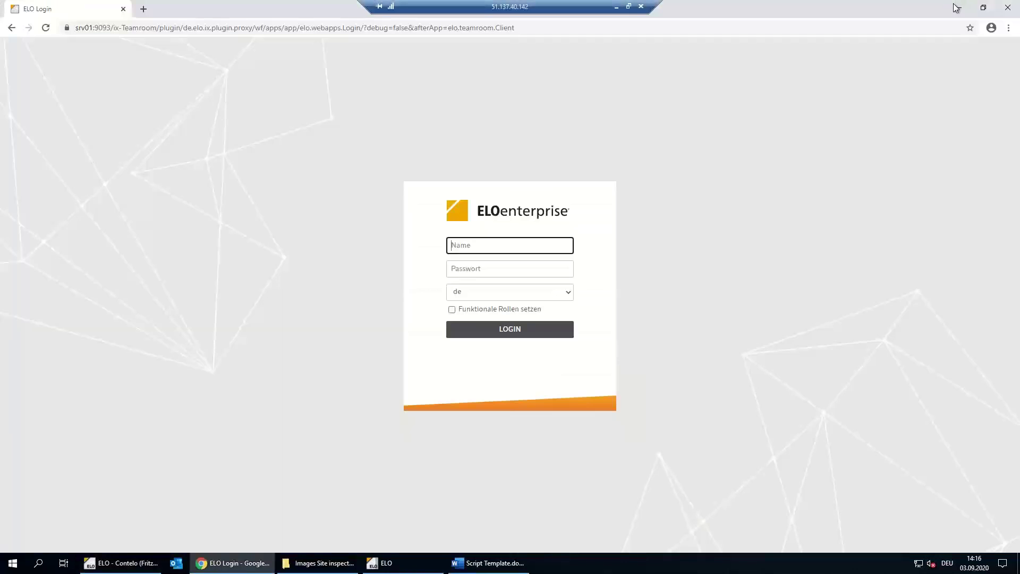
Minimize the browser and open the Contelo repository from ELO tile navigation
{"action": "left_click", "coordinate": [956, 7]}
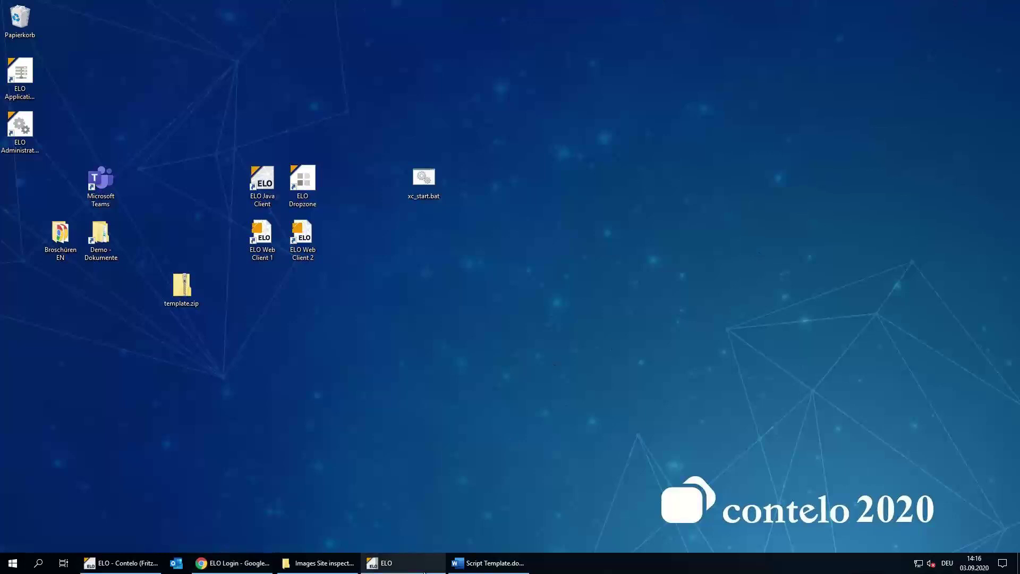
{"action": "left_click", "coordinate": [399, 568]}
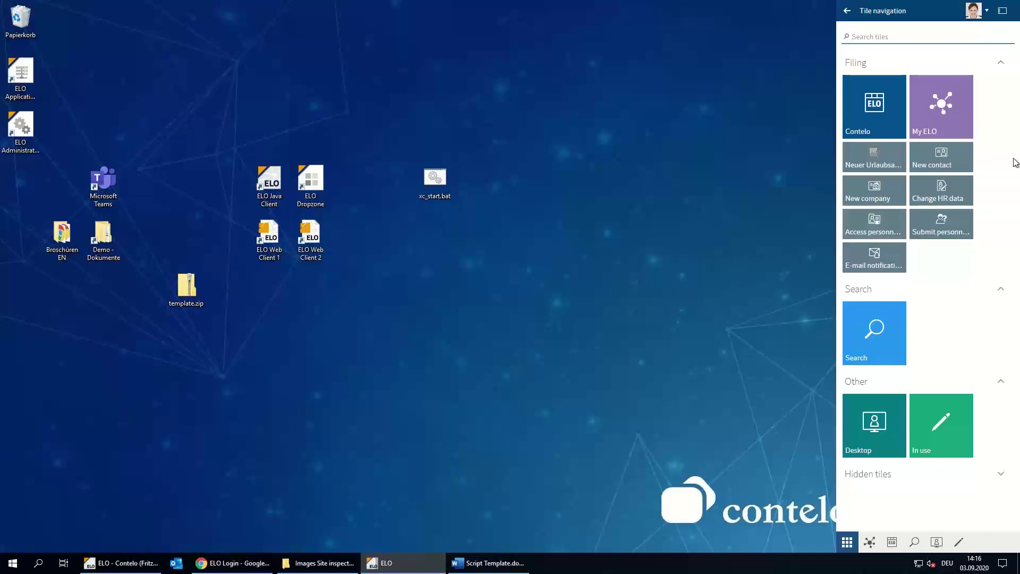
{"action": "left_click", "coordinate": [884, 125]}
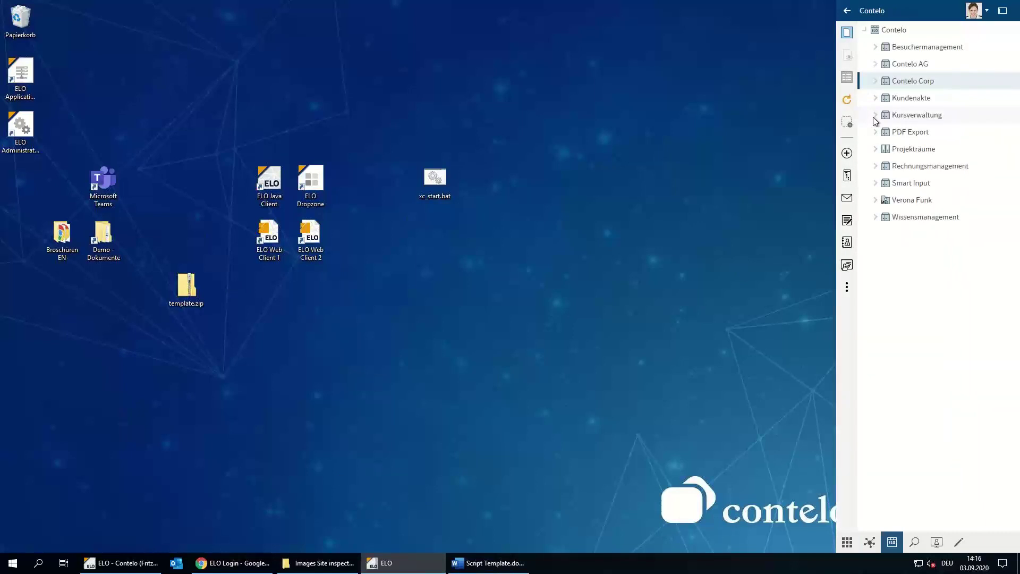
Navigate Contelo Corp › Projects › 2020 › P-2020-004 and bring up actions for Image Video Contelo Corp
{"action": "left_click", "coordinate": [890, 83]}
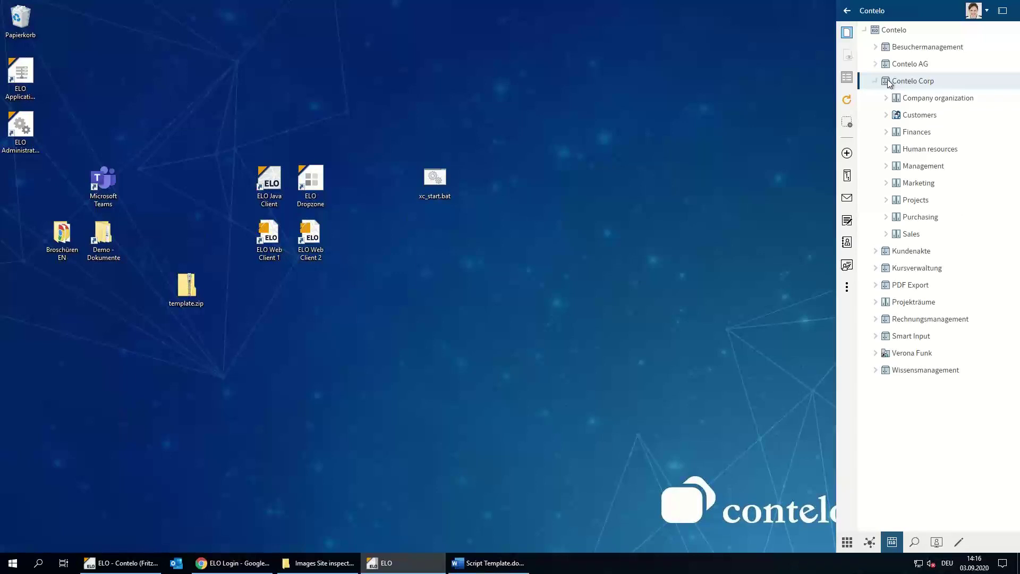
{"action": "left_click", "coordinate": [923, 202]}
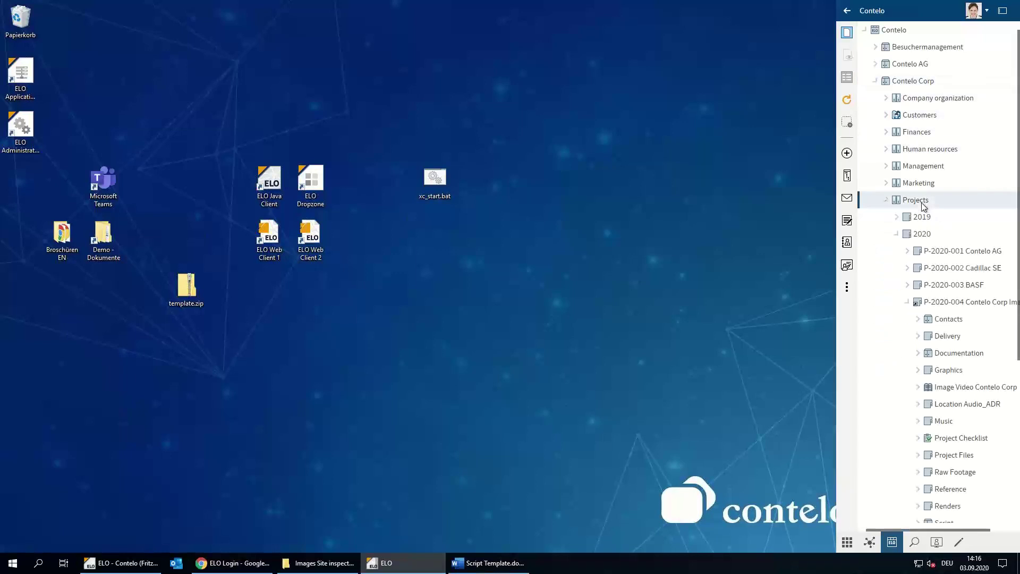
{"action": "left_click", "coordinate": [927, 235]}
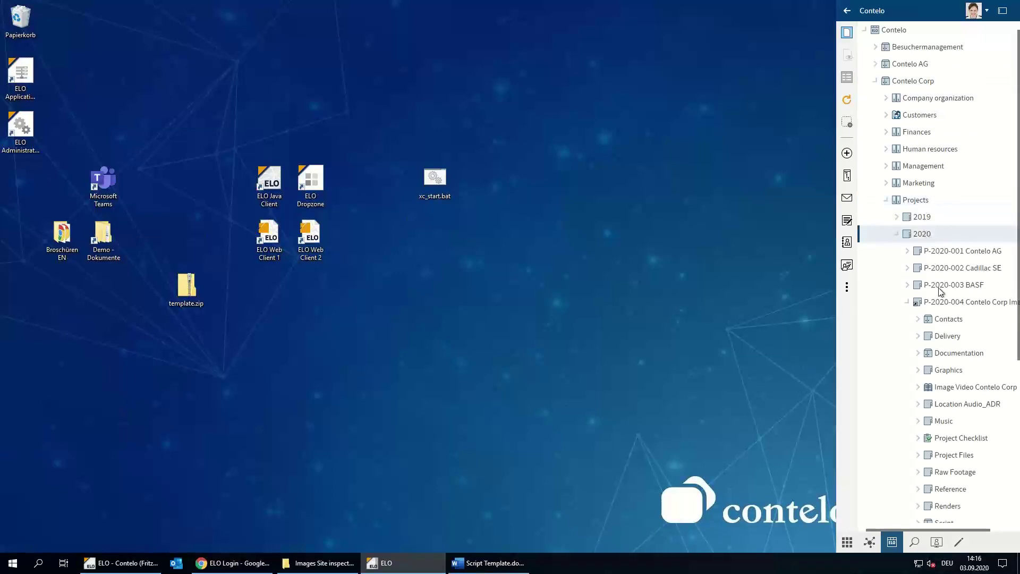
{"action": "left_click", "coordinate": [945, 305]}
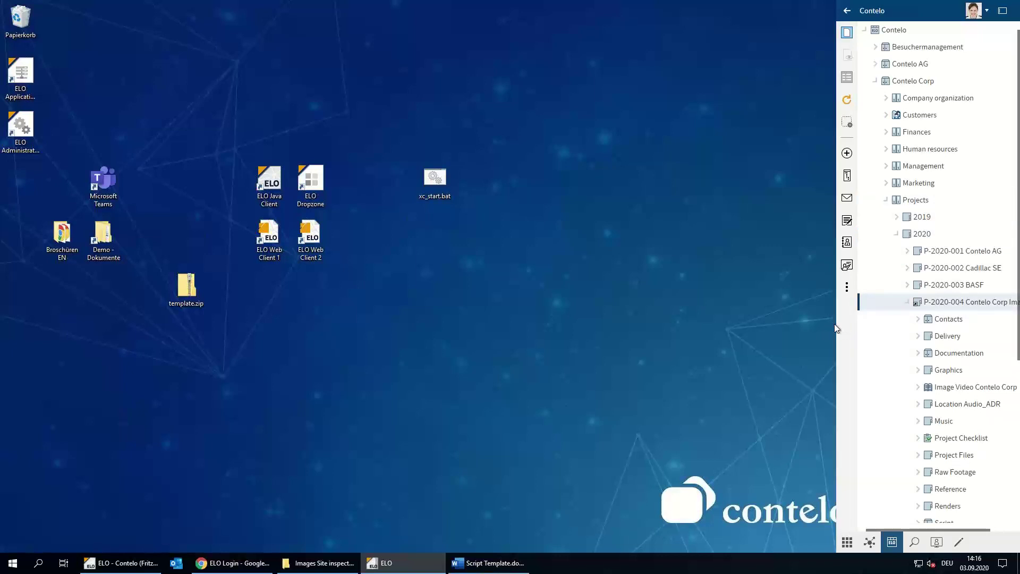
{"action": "left_click_drag", "start_coordinate": [837, 323], "coordinate": [726, 322]}
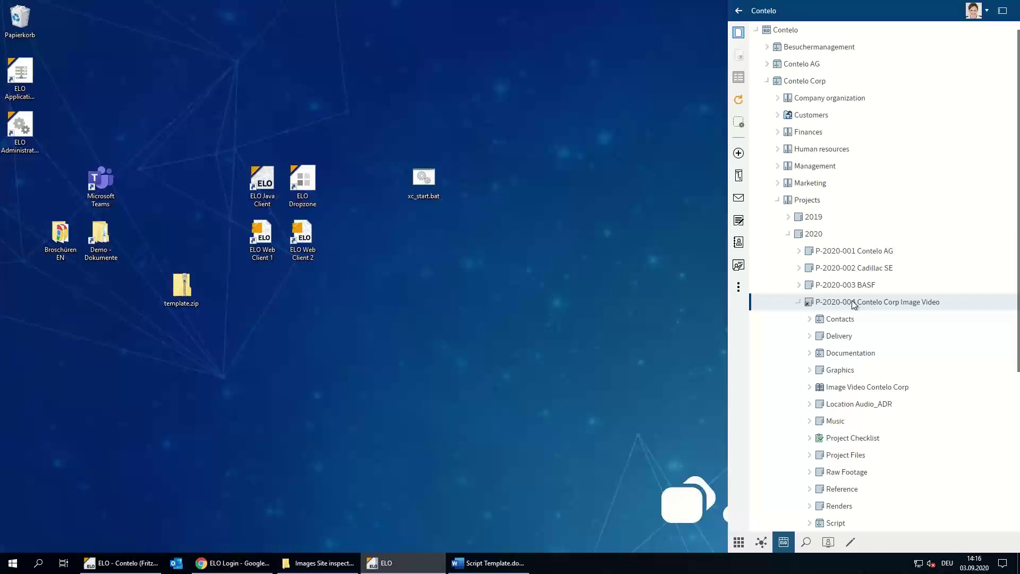
{"action": "left_click", "coordinate": [870, 390]}
{"action": "right_click", "coordinate": [871, 391]}
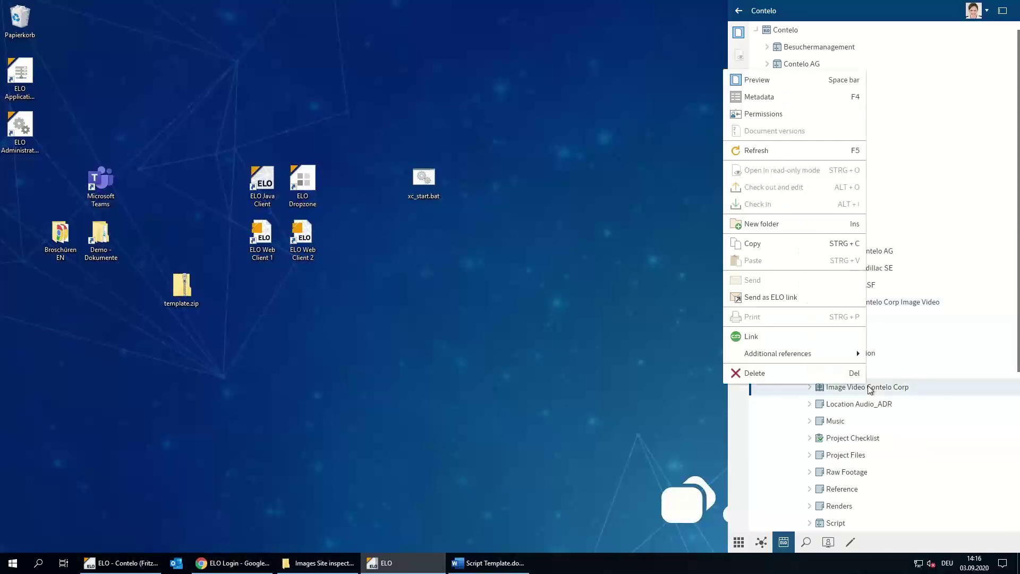
Preview the Image Video Contelo Corp knowledge space and sign in with the user name and password
{"action": "left_click", "coordinate": [772, 75]}
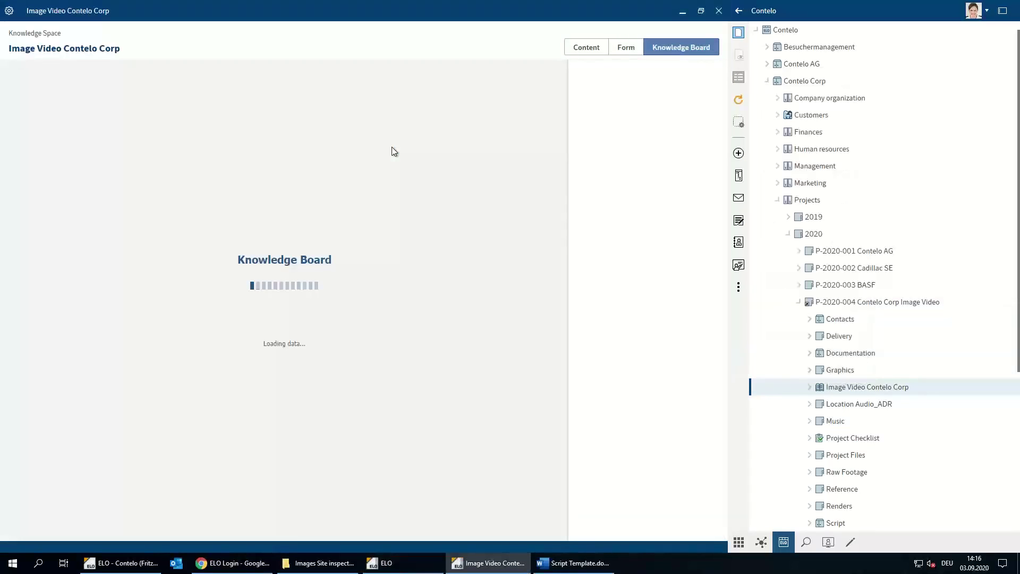
{"action": "left_click", "coordinate": [272, 252]}
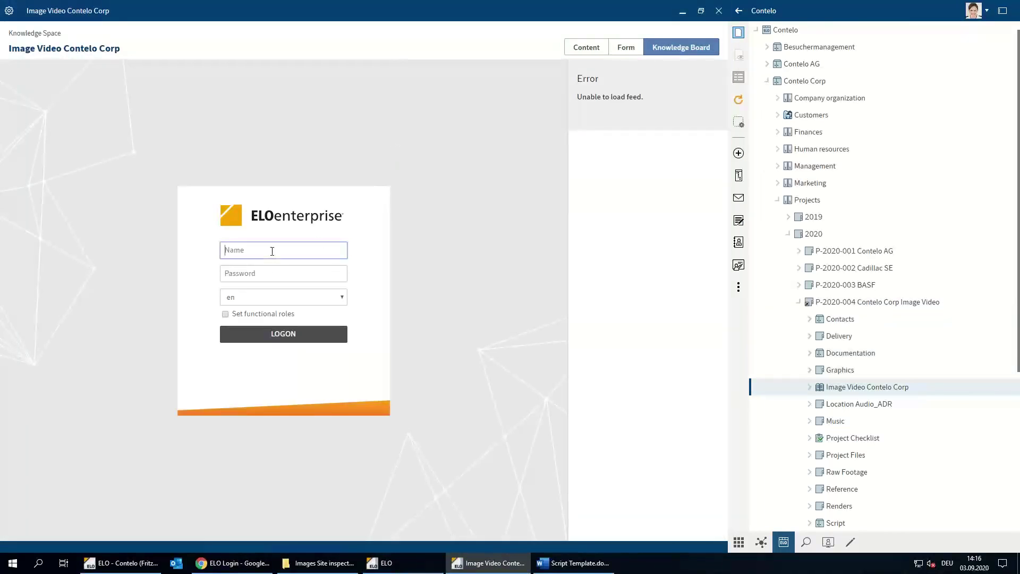
{"action": "type", "text": "Fritz"}
{"action": "key", "text": "Tab"}
{"action": "type", "text": "elo"}
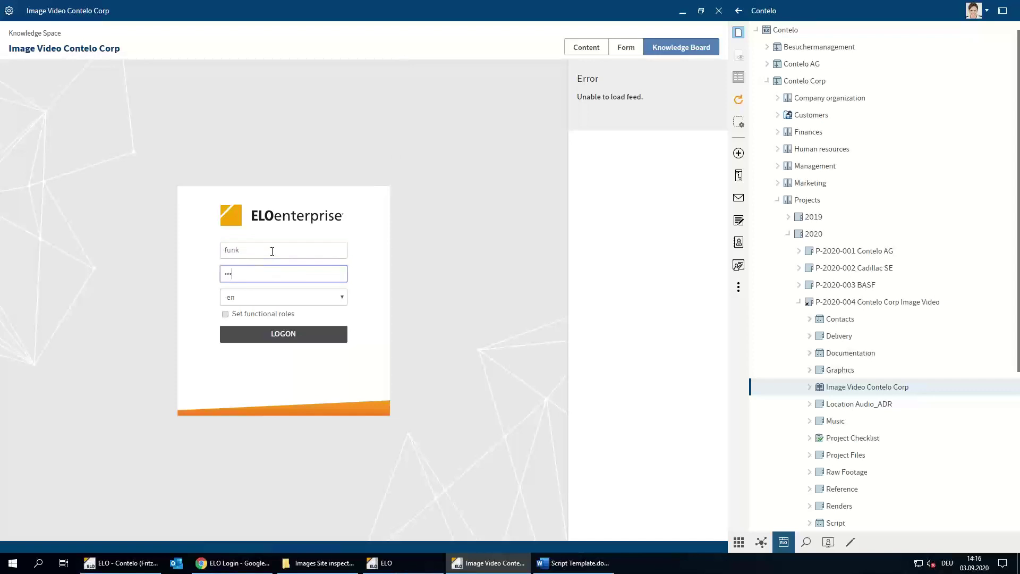
{"action": "key", "text": "Return"}
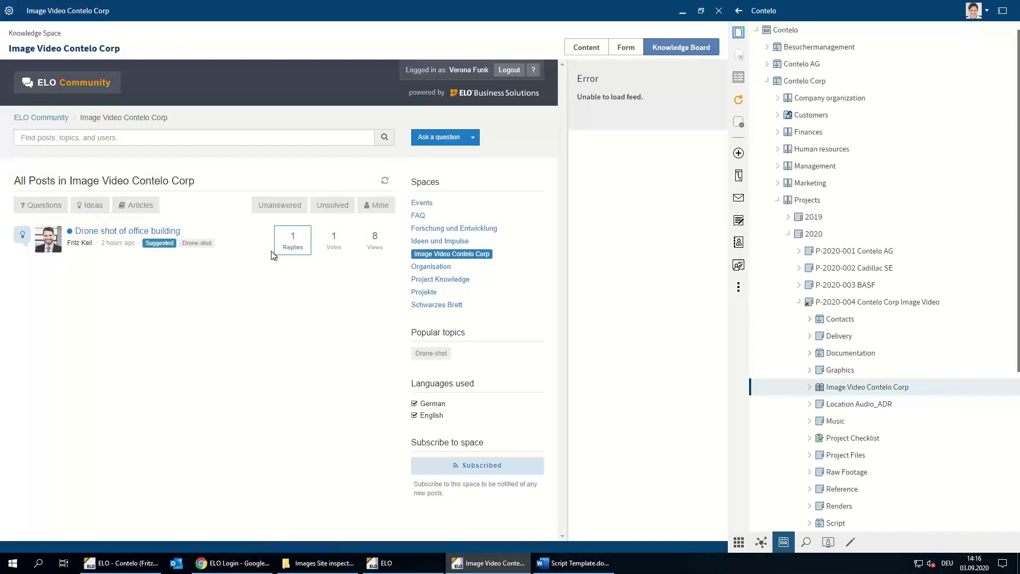
Upvote the Drone shot of office building idea and post the opinion 'Great idea. Lets do it'
{"action": "left_click", "coordinate": [95, 234]}
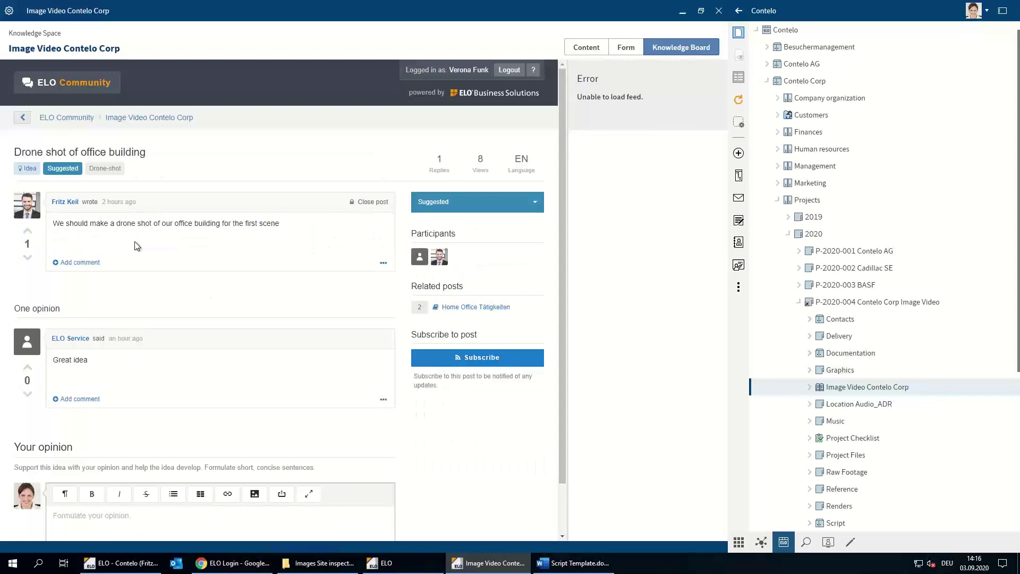
{"action": "left_click", "coordinate": [27, 232]}
{"action": "scroll", "coordinate": [193, 250], "scroll_direction": "down", "scroll_amount": 1}
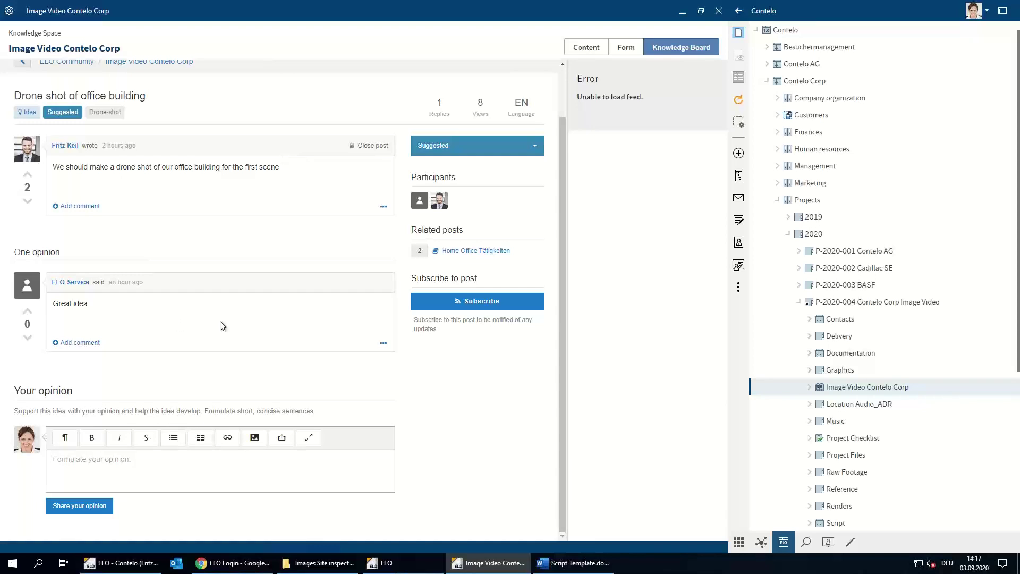
{"action": "type", "text": "Great idea. Lets do it"}
{"action": "left_click", "coordinate": [80, 509]}
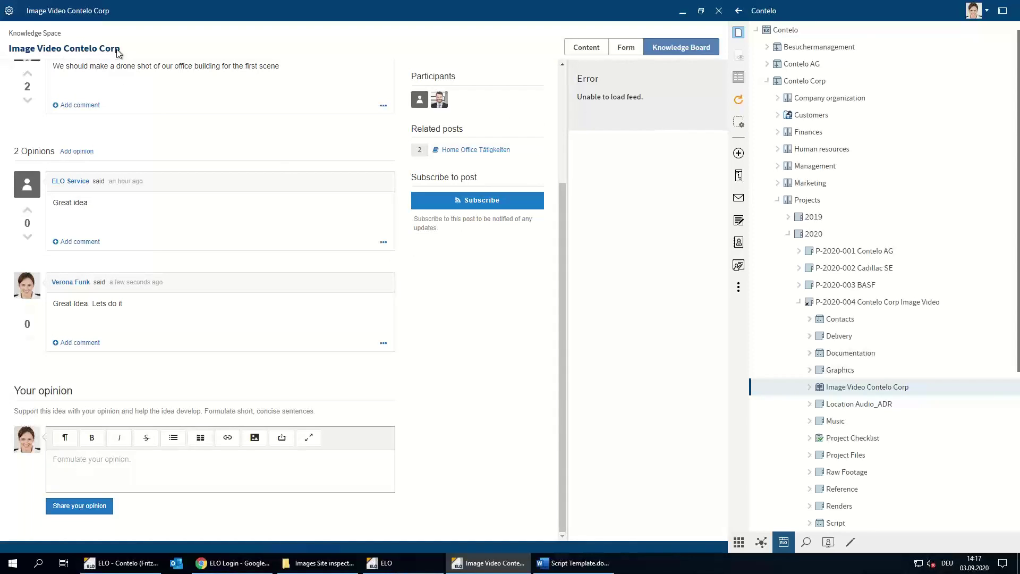
{"action": "scroll", "coordinate": [127, 97], "scroll_direction": "up", "scroll_amount": 3}
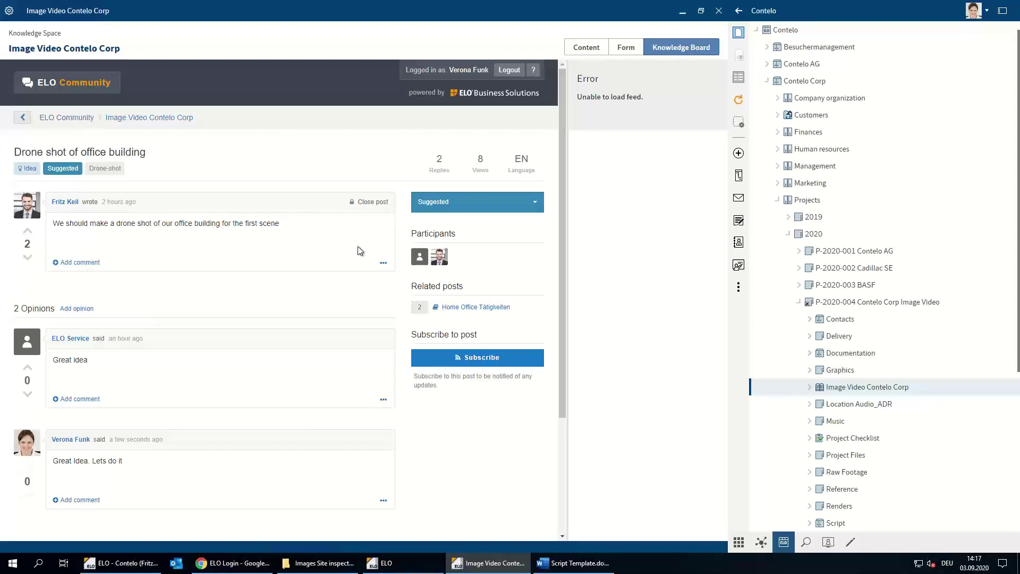
Check the idea status list without changing it, return to ELO Community, and close the space window
{"action": "left_click", "coordinate": [535, 205]}
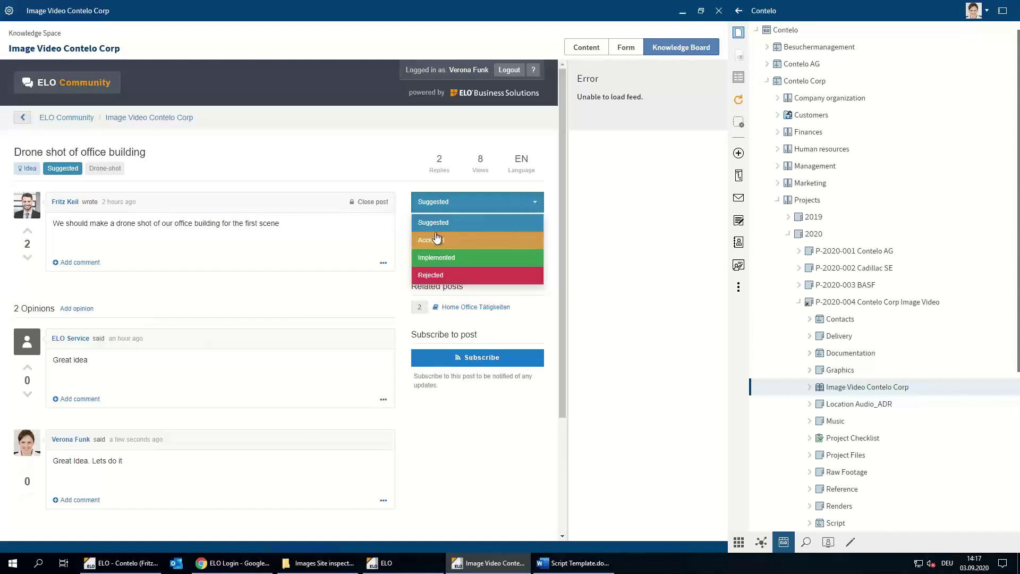
{"action": "left_click", "coordinate": [346, 177]}
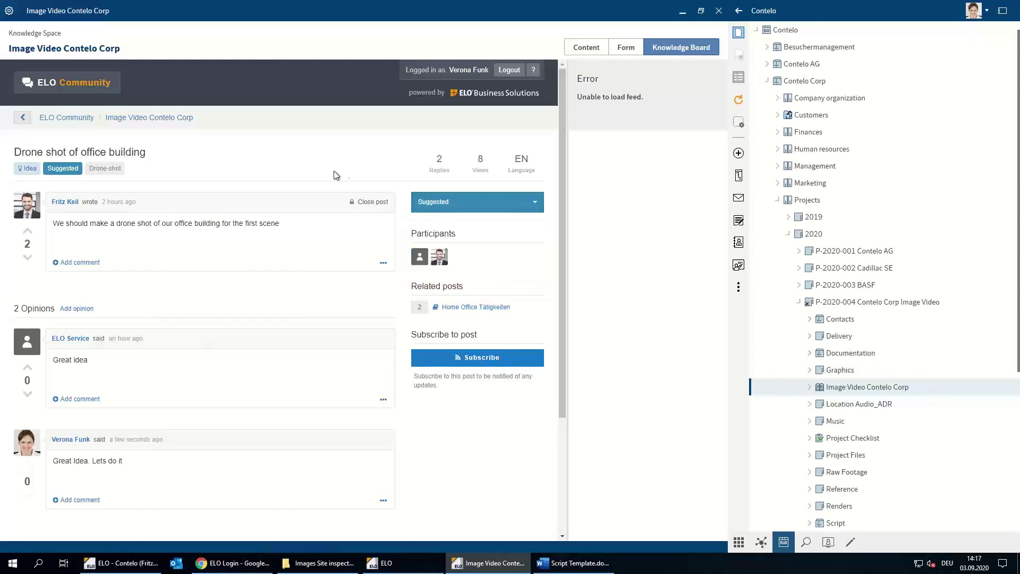
{"action": "left_click", "coordinate": [63, 117]}
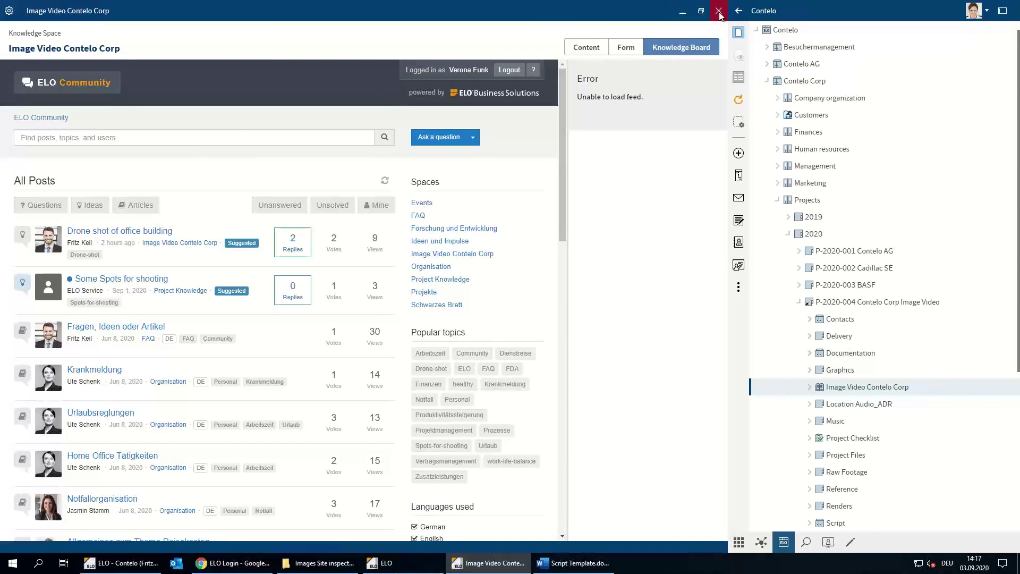
{"action": "left_click", "coordinate": [719, 12]}
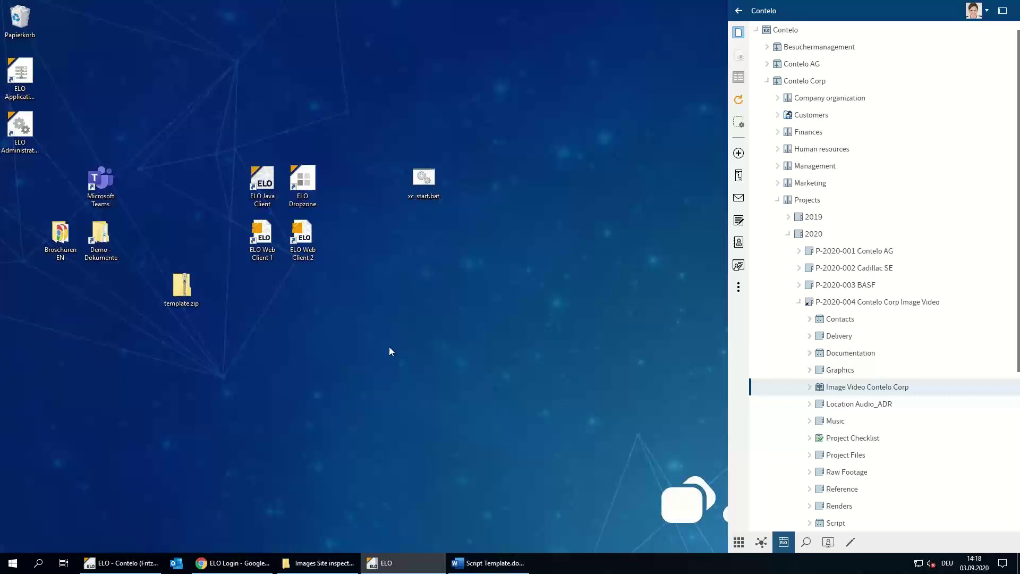
Replace the TITLE placeholder on Script Template.docx's first page with 'IMAGE VIDEO CONTELO CORPORATION'
{"action": "left_click_drag", "start_coordinate": [728, 359], "coordinate": [792, 359]}
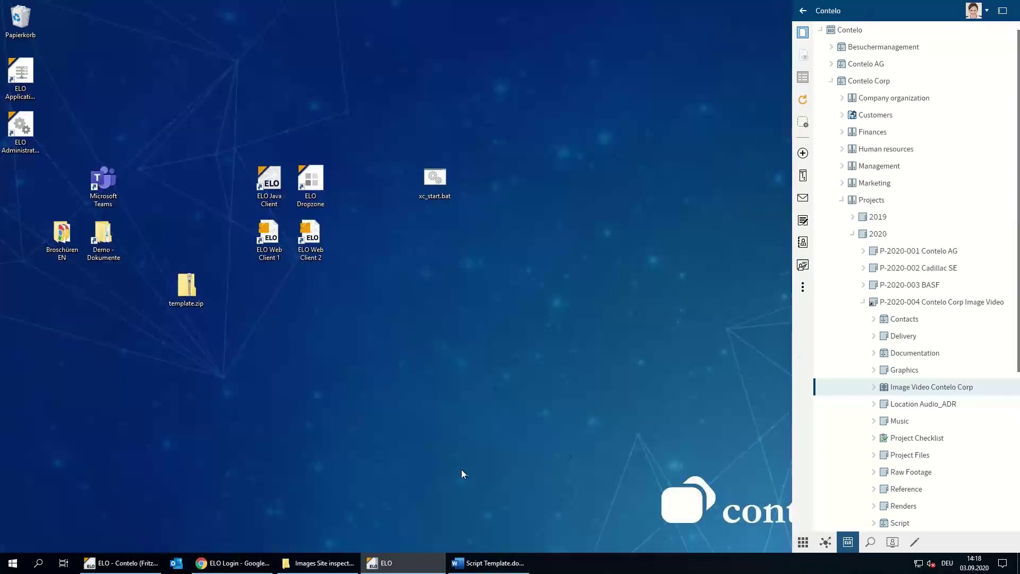
{"action": "left_click", "coordinate": [491, 568]}
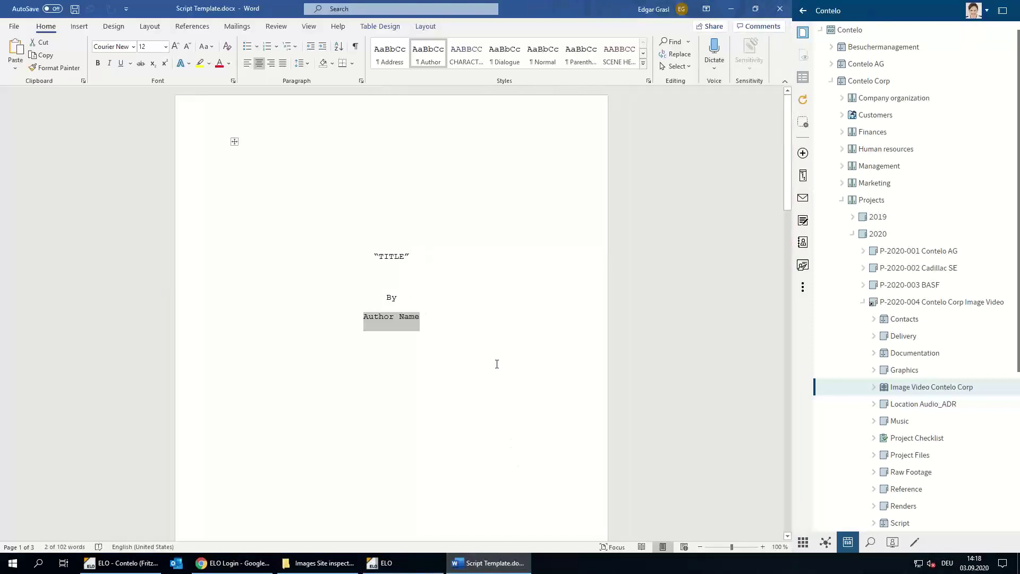
{"action": "scroll", "coordinate": [497, 364], "scroll_direction": "down", "scroll_amount": 5}
{"action": "scroll", "coordinate": [497, 364], "scroll_direction": "down", "scroll_amount": 20}
{"action": "scroll", "coordinate": [497, 364], "scroll_direction": "down", "scroll_amount": 5}
{"action": "scroll", "coordinate": [497, 365], "scroll_direction": "up", "scroll_amount": 20}
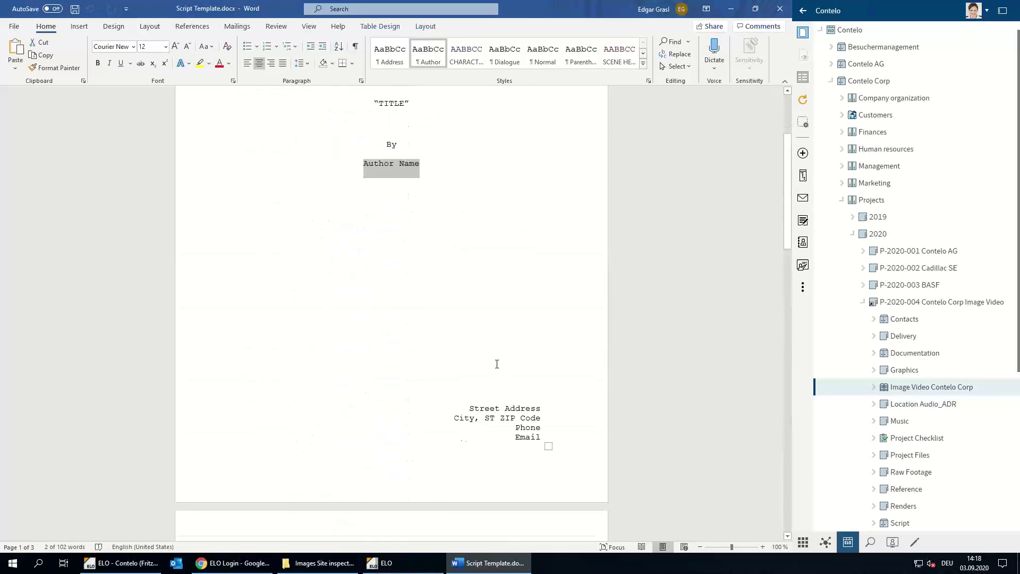
{"action": "scroll", "coordinate": [497, 364], "scroll_direction": "up", "scroll_amount": 5}
{"action": "double_click", "coordinate": [389, 256]}
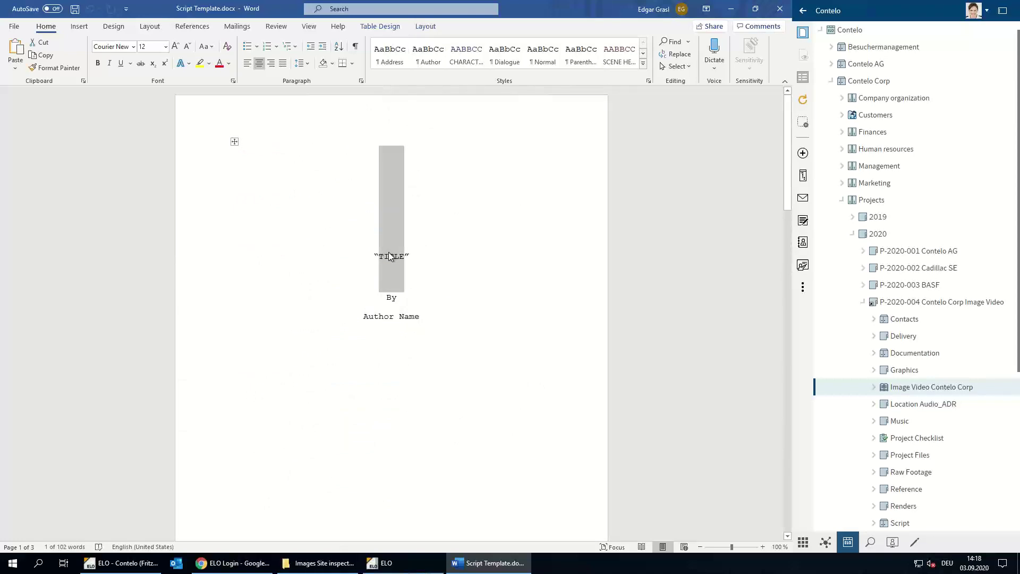
{"action": "type", "text": "IMAGE VIDE"}
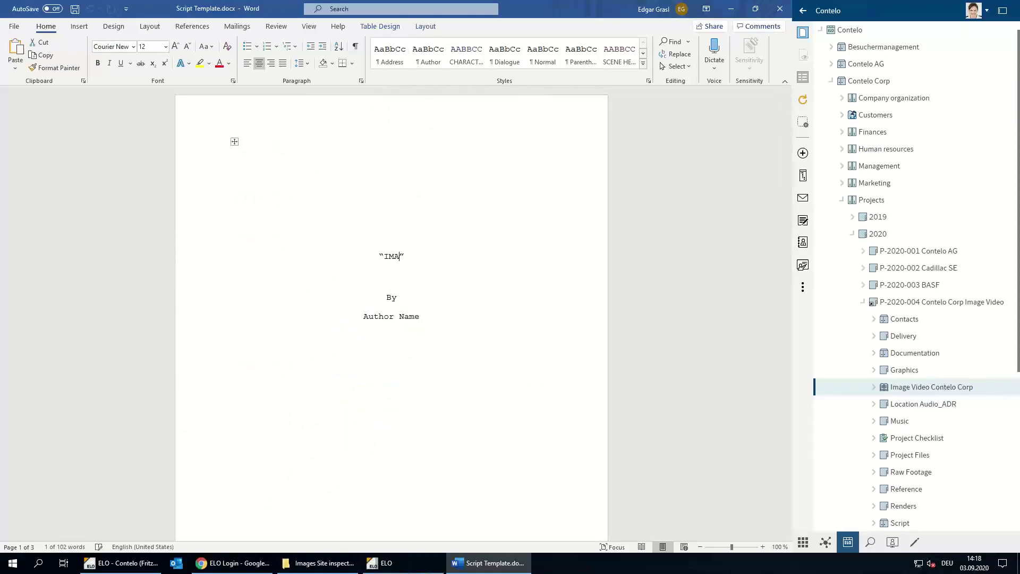
{"action": "type", "text": "O CONTELO "}
{"action": "type", "text": "CORPORAT"}
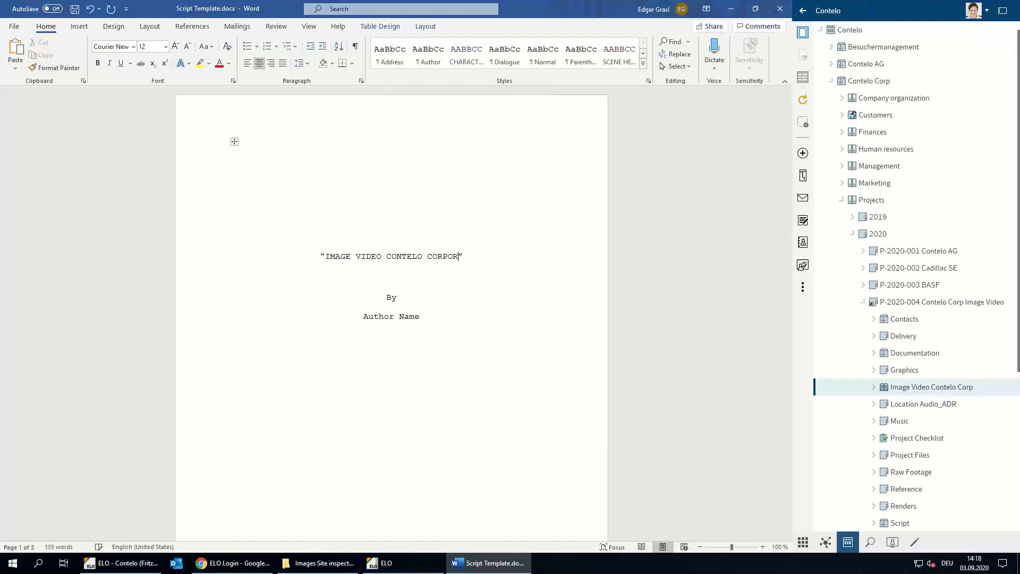
{"action": "type", "text": "ION"}
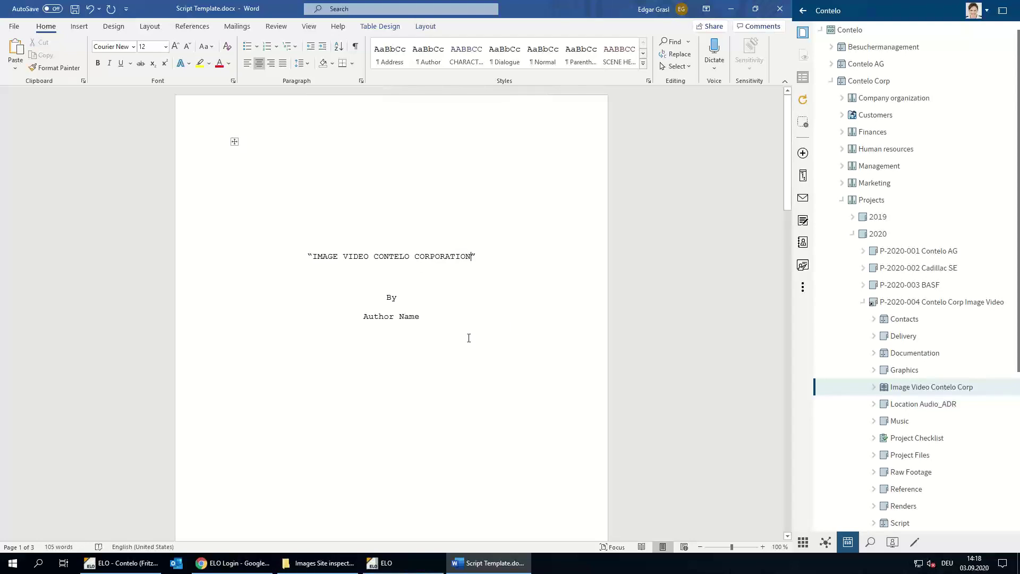
{"action": "left_click", "coordinate": [892, 546]}
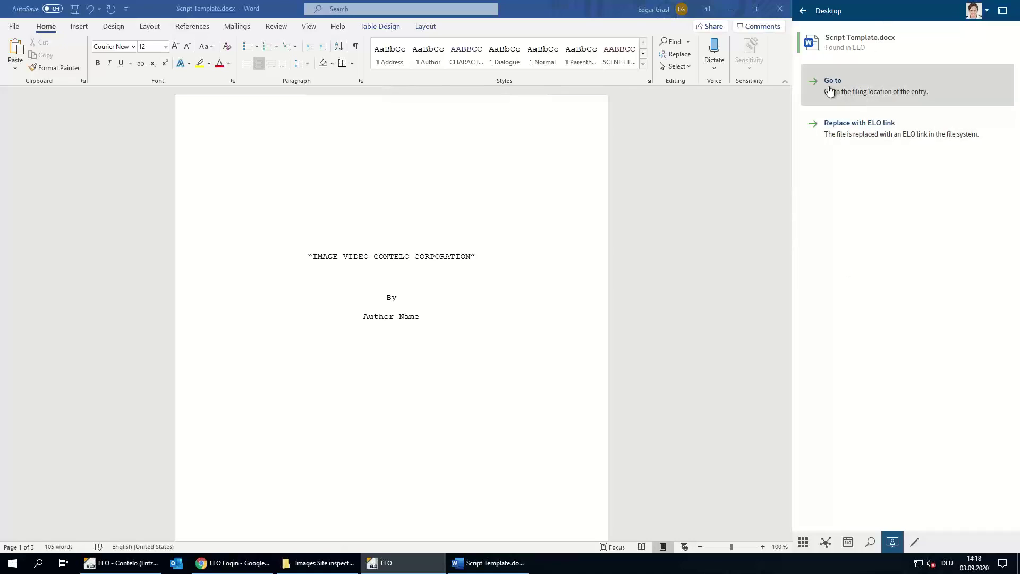
Go to the filed Script Template.docx in ELO, then save and close the Word document
{"action": "left_click", "coordinate": [861, 40]}
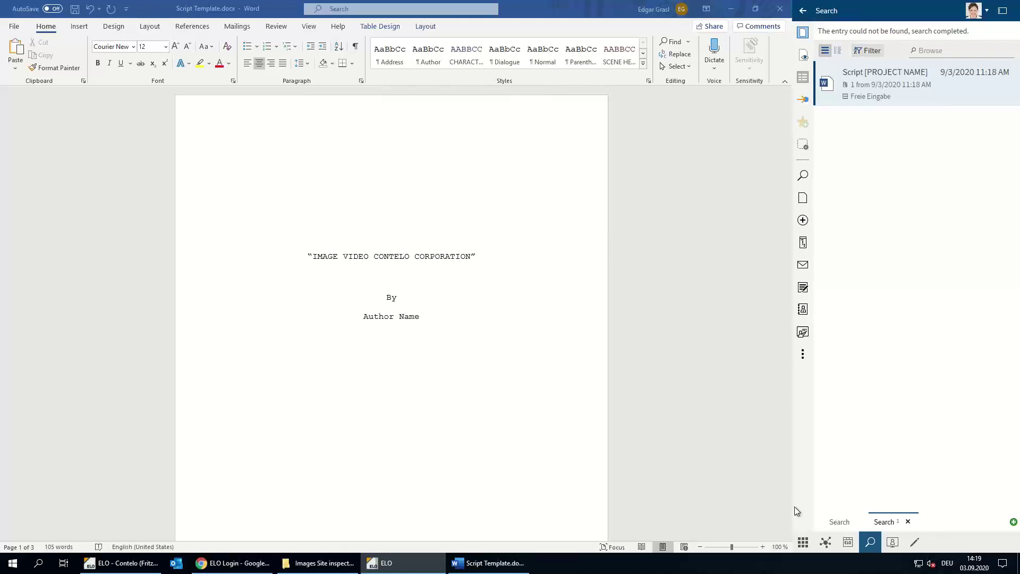
{"action": "left_click", "coordinate": [75, 10]}
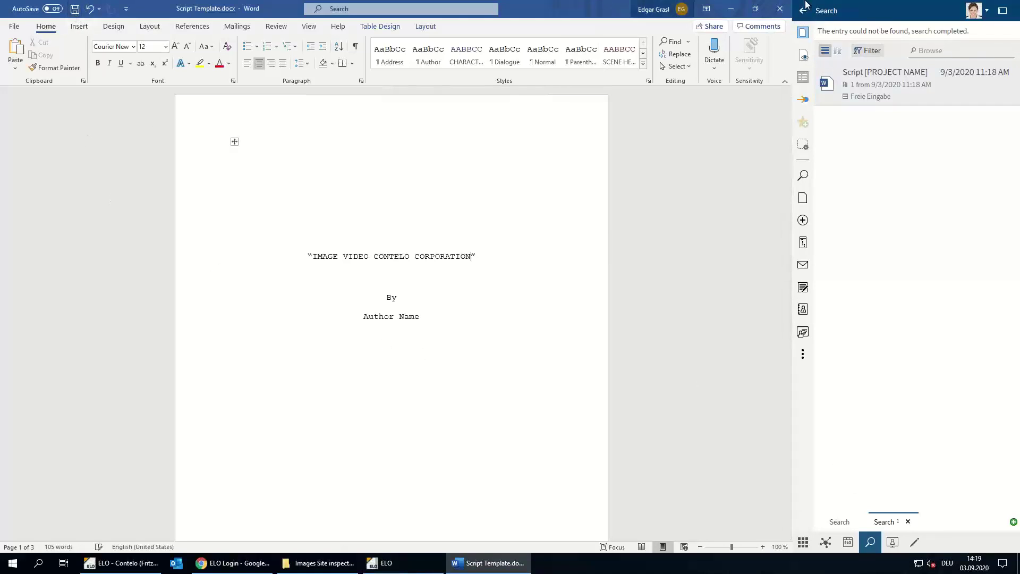
{"action": "left_click", "coordinate": [779, 11]}
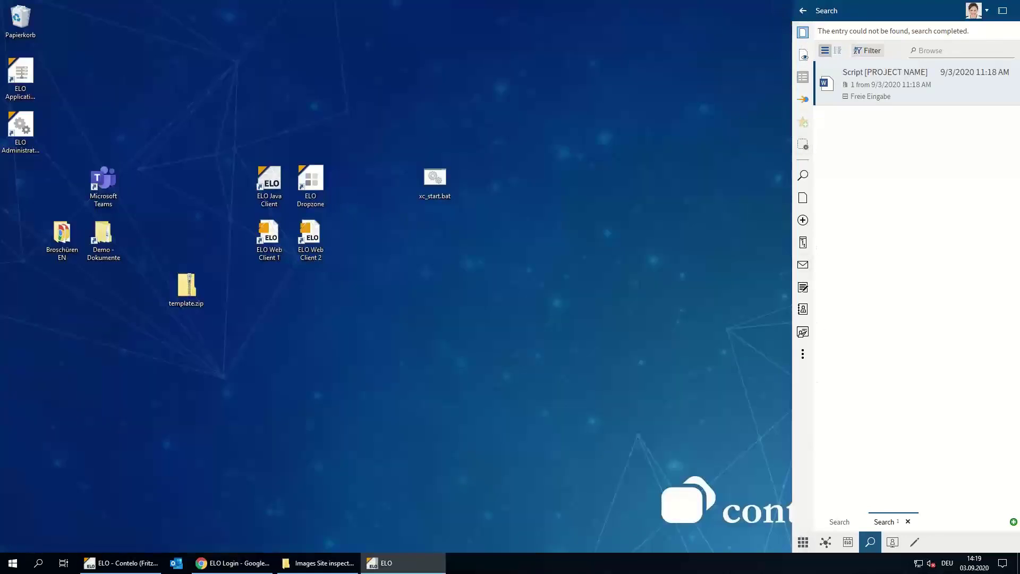
Show the tile overview, minimise the ELO side panel and bring the ELO Login browser window forward
{"action": "left_click", "coordinate": [804, 543]}
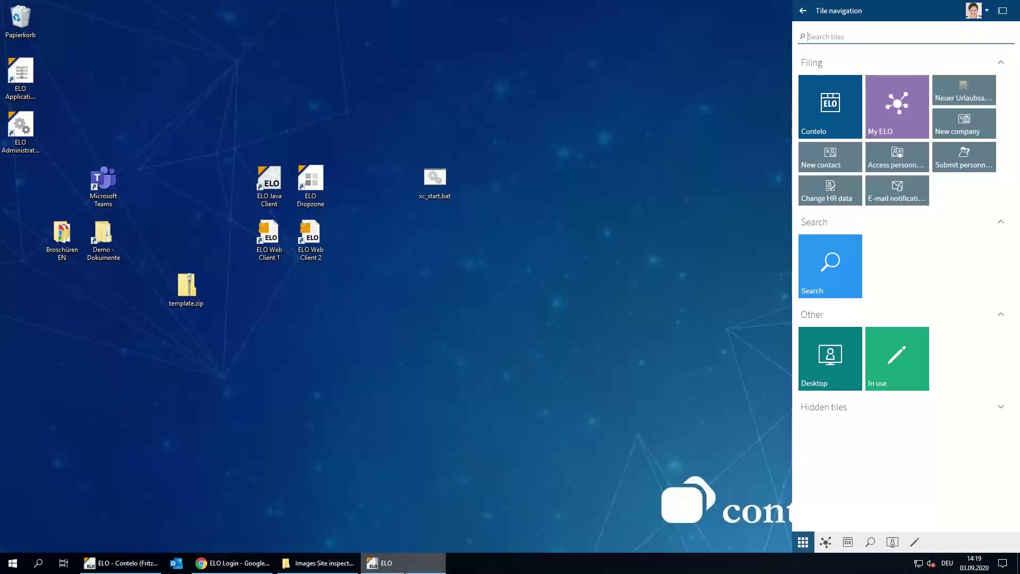
{"action": "mouse_move", "coordinate": [405, 571]}
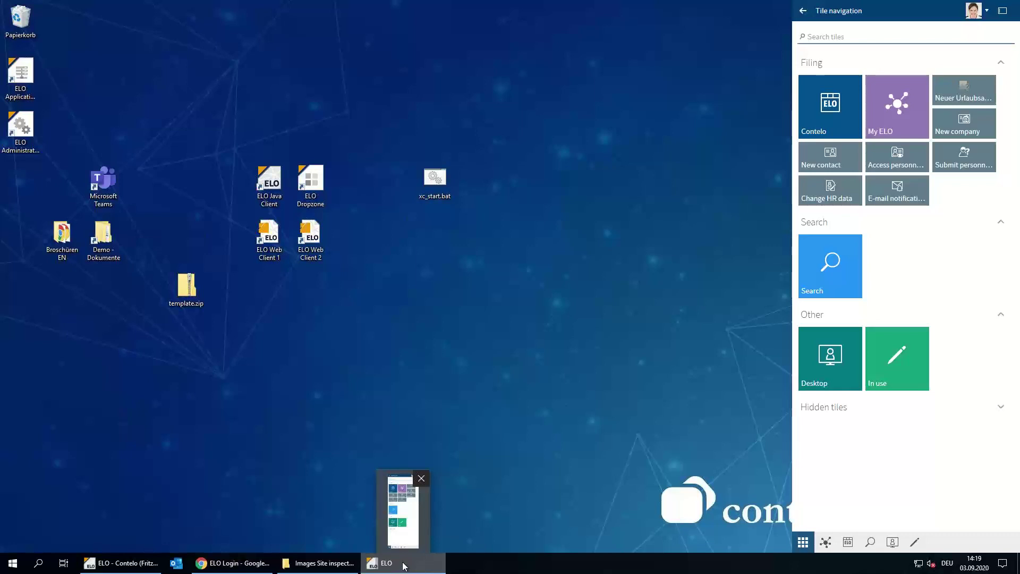
{"action": "left_click", "coordinate": [405, 568]}
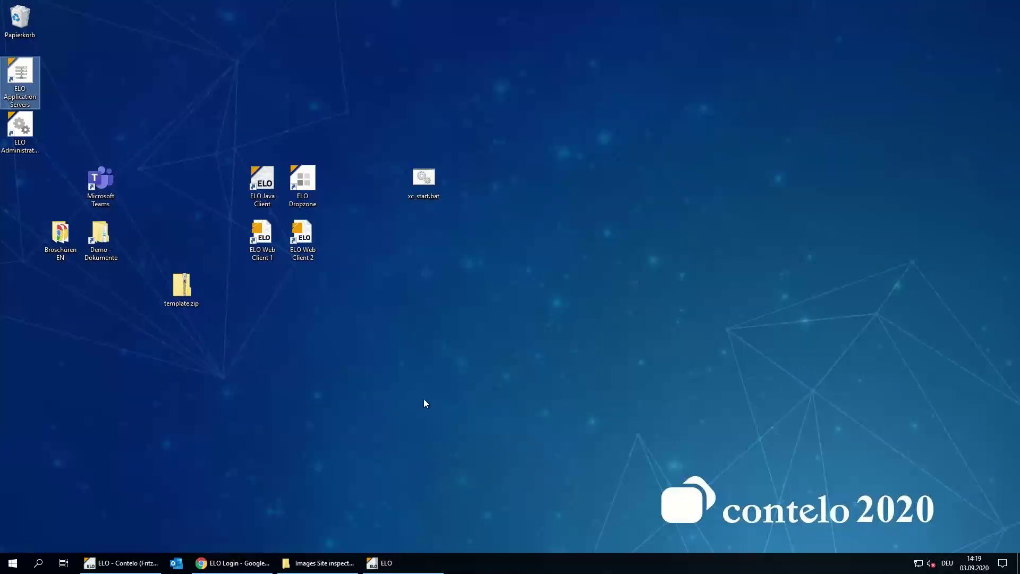
{"action": "left_click", "coordinate": [220, 566]}
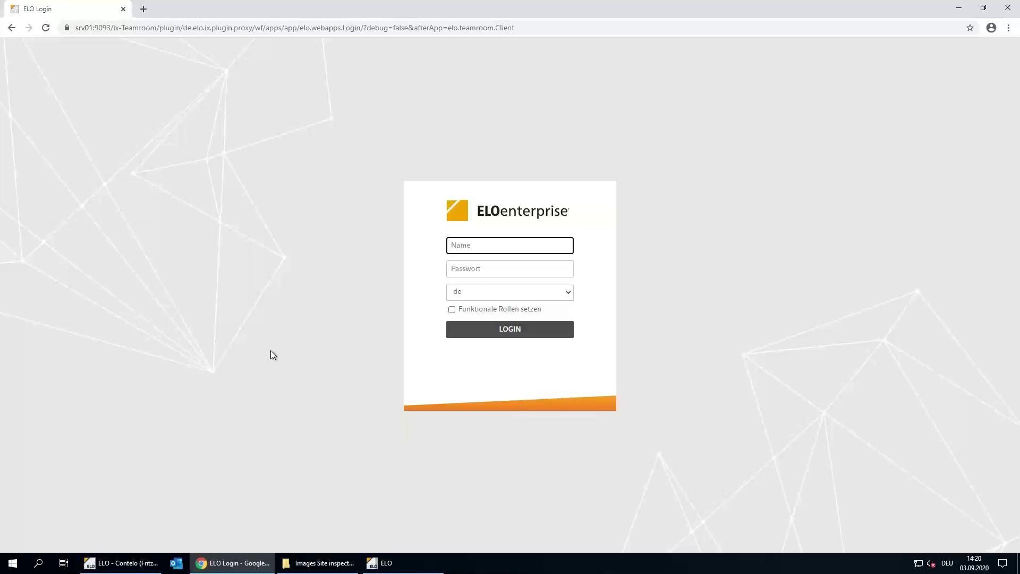
Fill in the login name from the suggested e-mail address and enter the account password, ending on the language field
{"action": "type", "text": "da"}
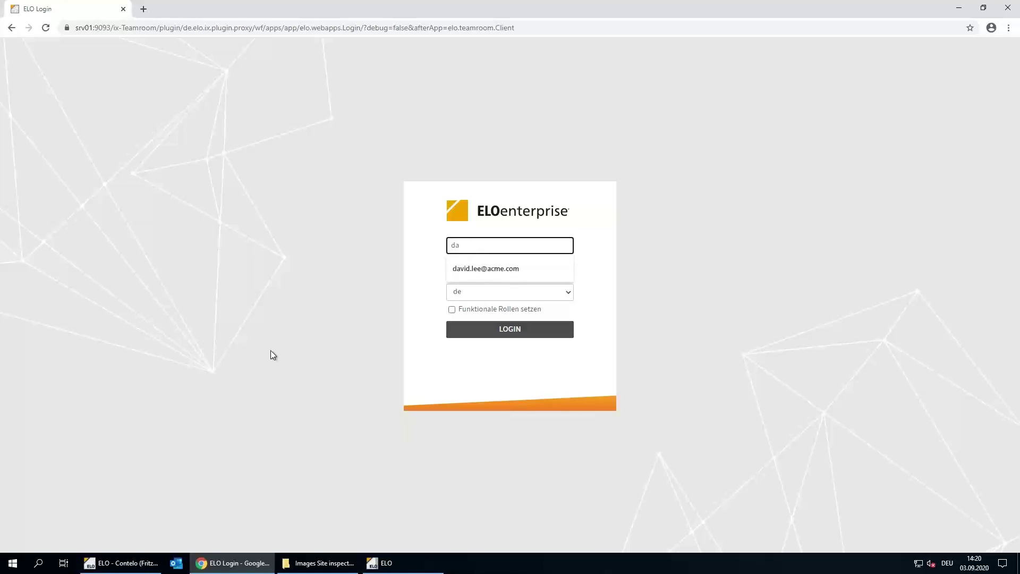
{"action": "key", "text": "Down"}
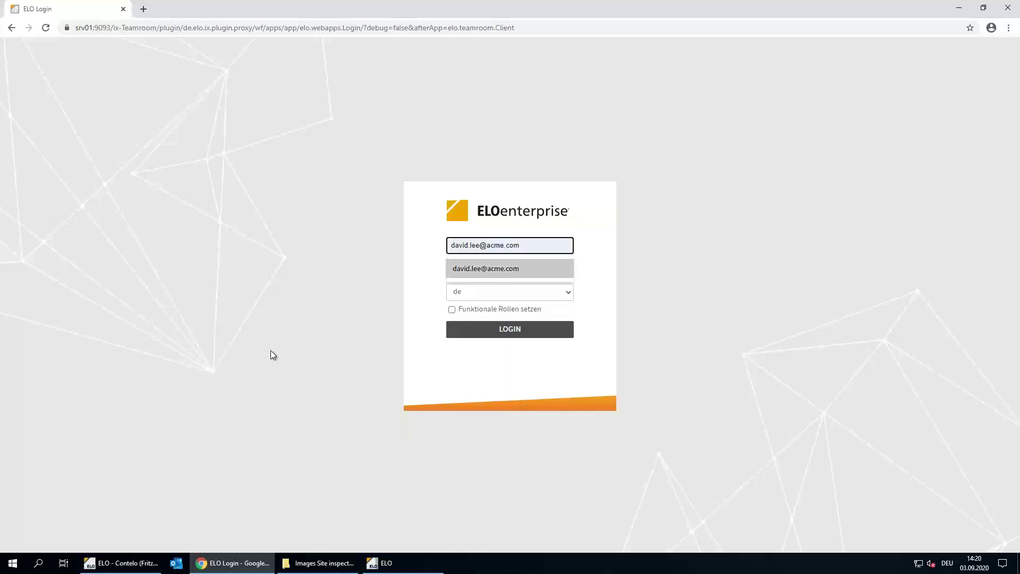
{"action": "key", "text": "Tab"}
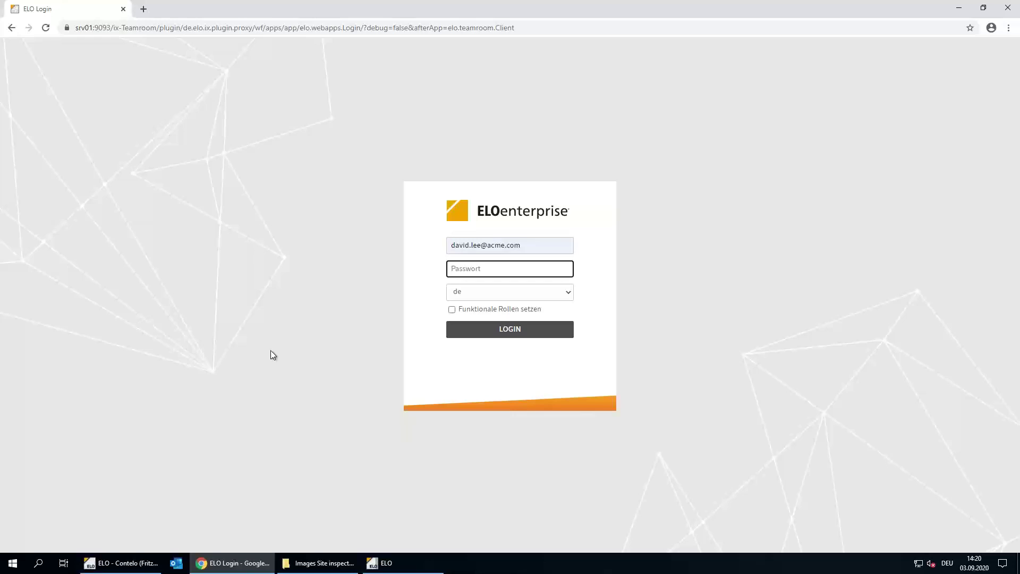
{"action": "type", "text": "•••"}
{"action": "key", "text": "Tab"}
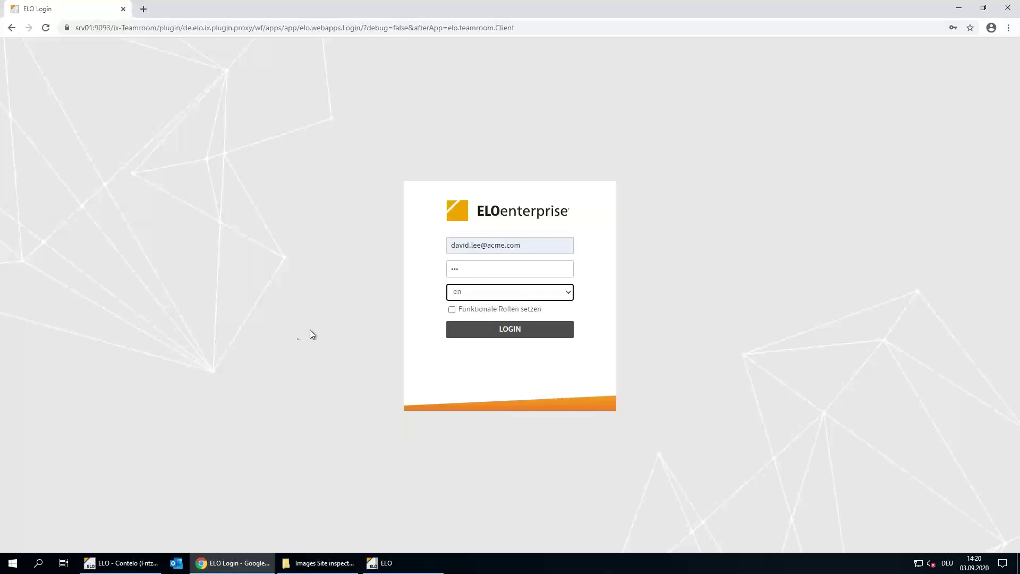
Log in, enter the ACME teamroom and open the P-2020-004 Contelo Corp Image Video folder
{"action": "left_click", "coordinate": [535, 331]}
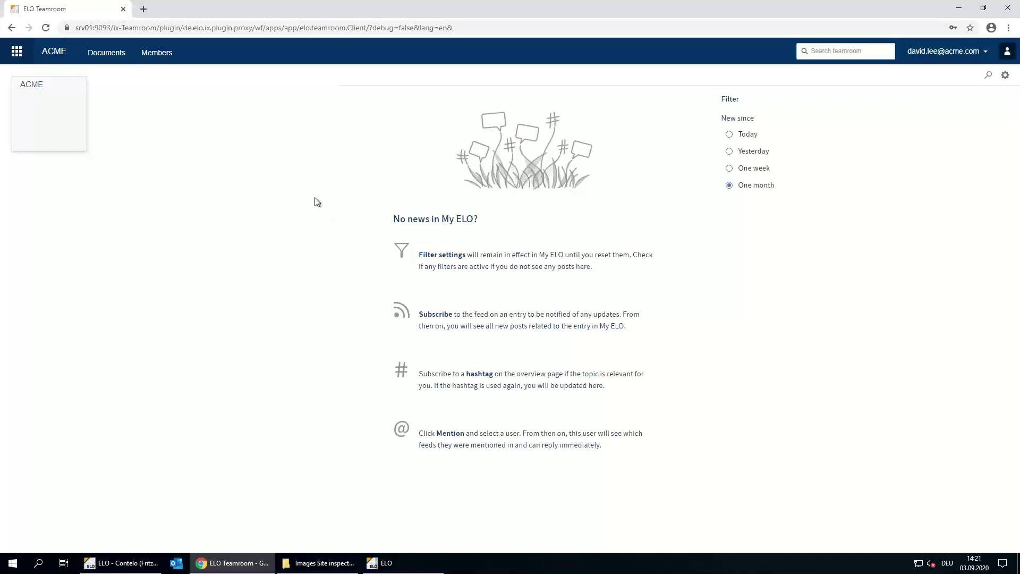
{"action": "left_click", "coordinate": [49, 98]}
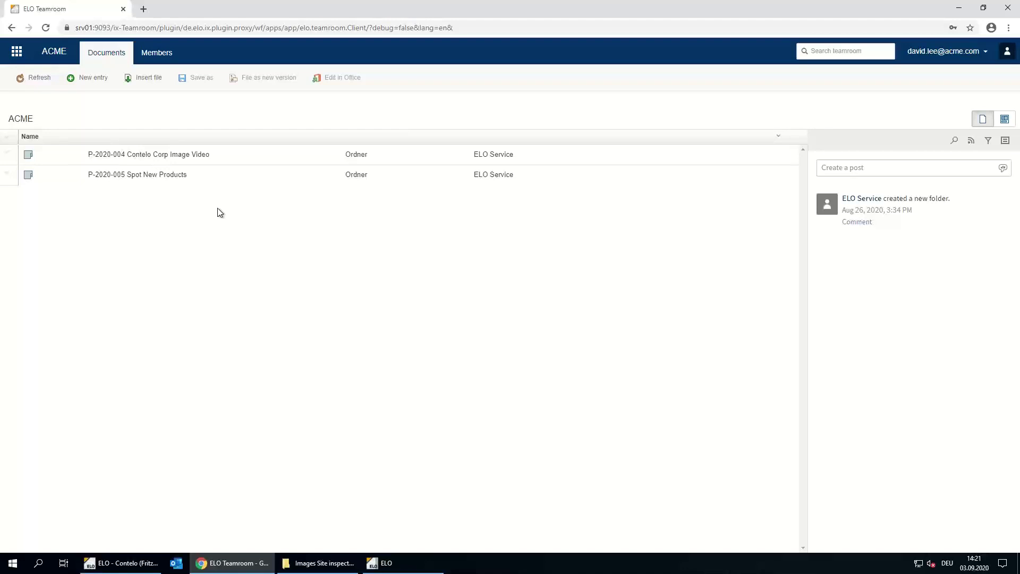
{"action": "left_click", "coordinate": [168, 158]}
Open the P-2020-004 Script folder and select Script Template.docx in Explorer's Dokumente folder
{"action": "left_click", "coordinate": [52, 101]}
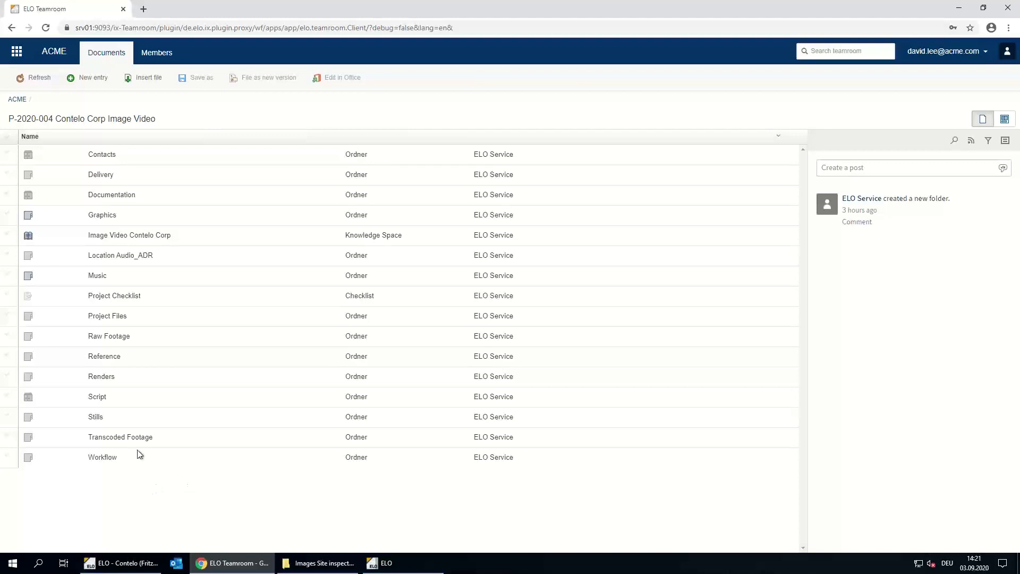
{"action": "left_click", "coordinate": [96, 396]}
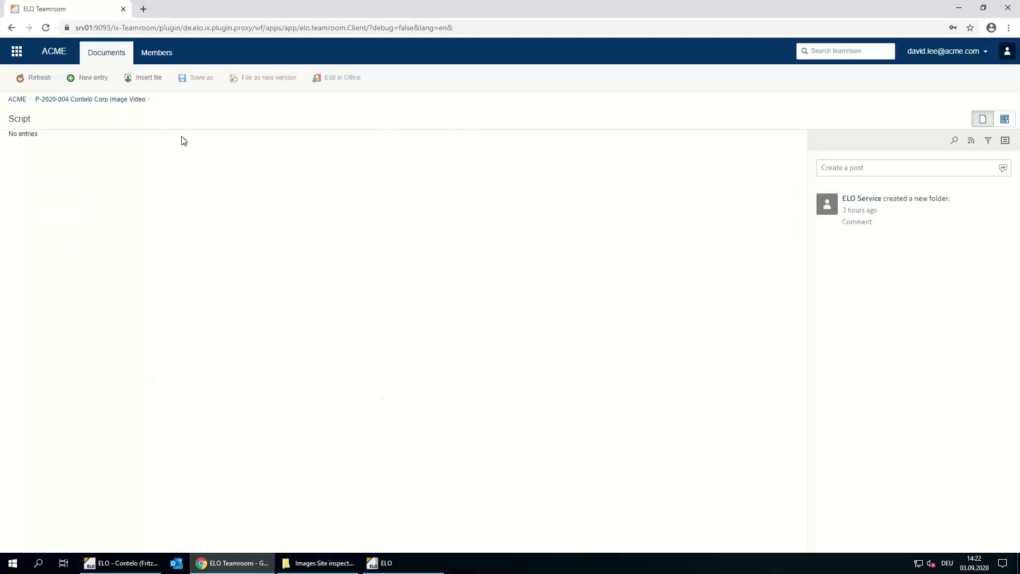
{"action": "left_click", "coordinate": [326, 564]}
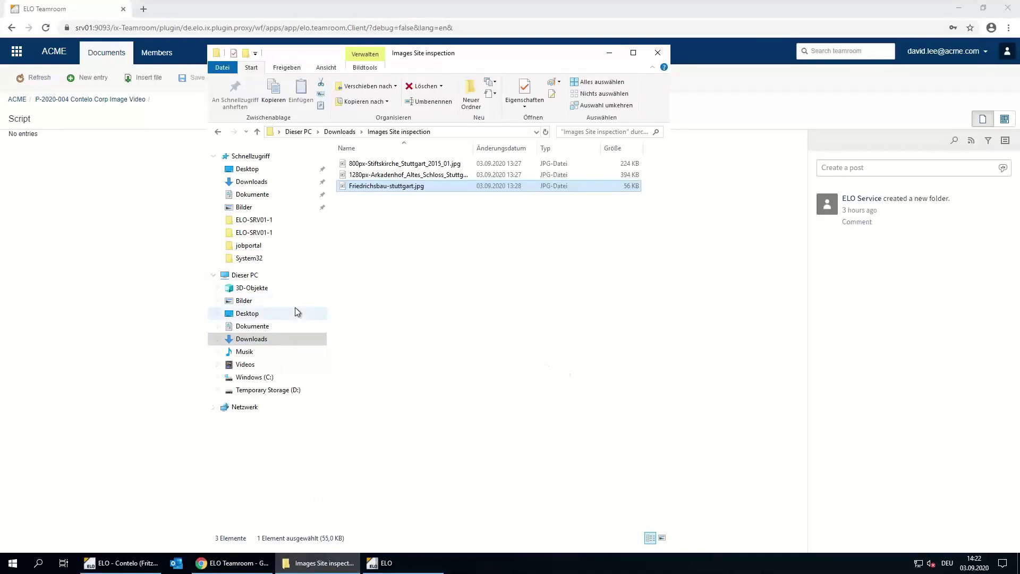
{"action": "left_click", "coordinate": [269, 326]}
{"action": "left_click", "coordinate": [365, 210]}
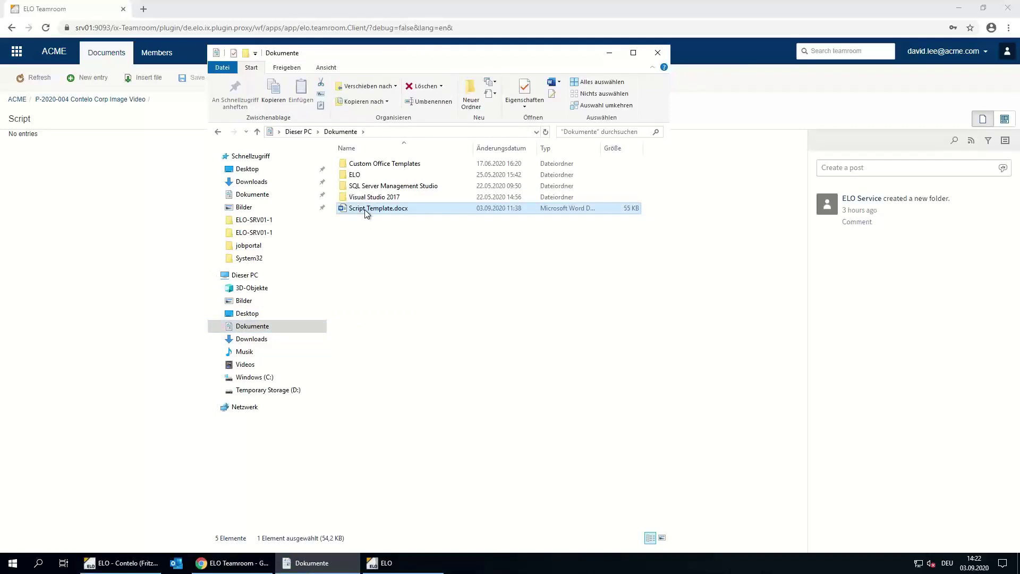
Upload Script Template.docx into the Script folder under the short name 'Script Image Video'
{"action": "left_click_drag", "start_coordinate": [365, 209], "coordinate": [123, 228]}
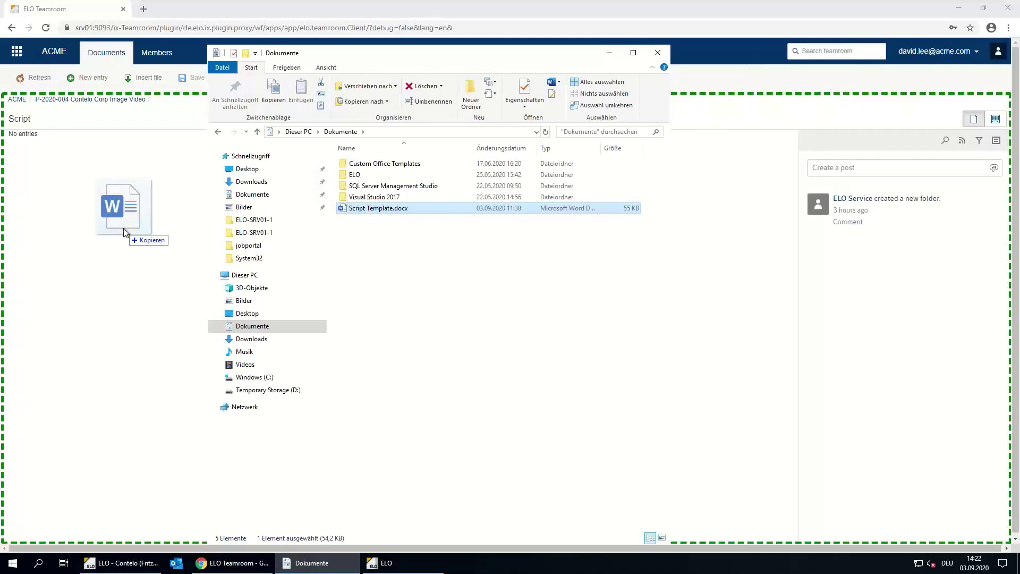
{"action": "left_click_drag", "start_coordinate": [123, 228], "coordinate": [123, 228]}
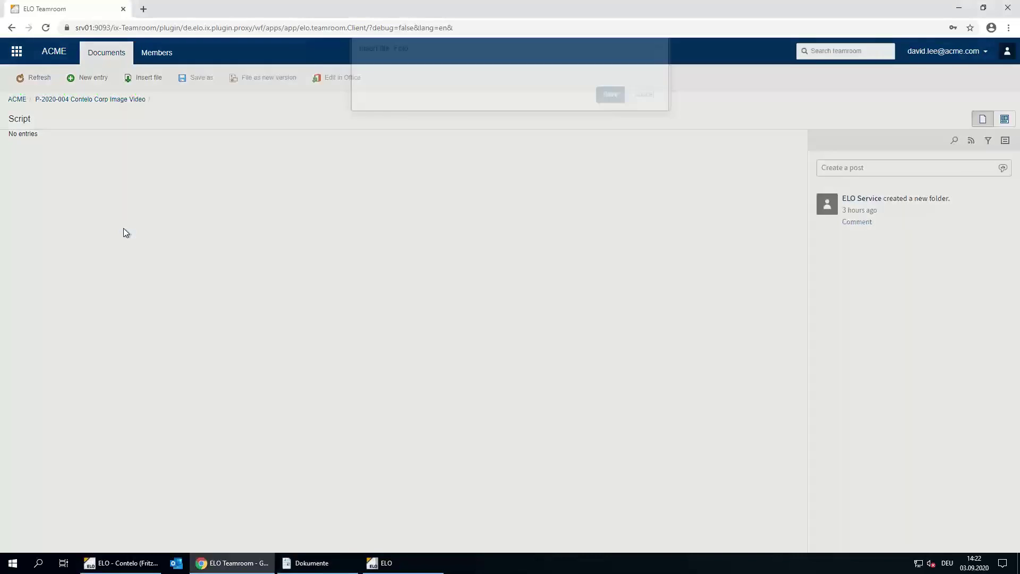
{"action": "double_click", "coordinate": [441, 107]}
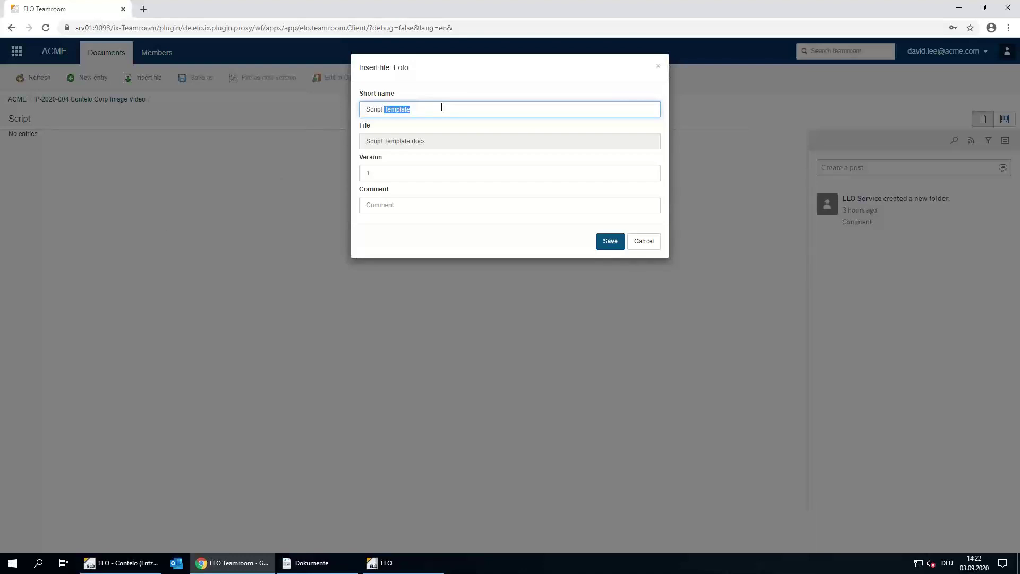
{"action": "type", "text": "Image Video"}
{"action": "left_click", "coordinate": [610, 245]}
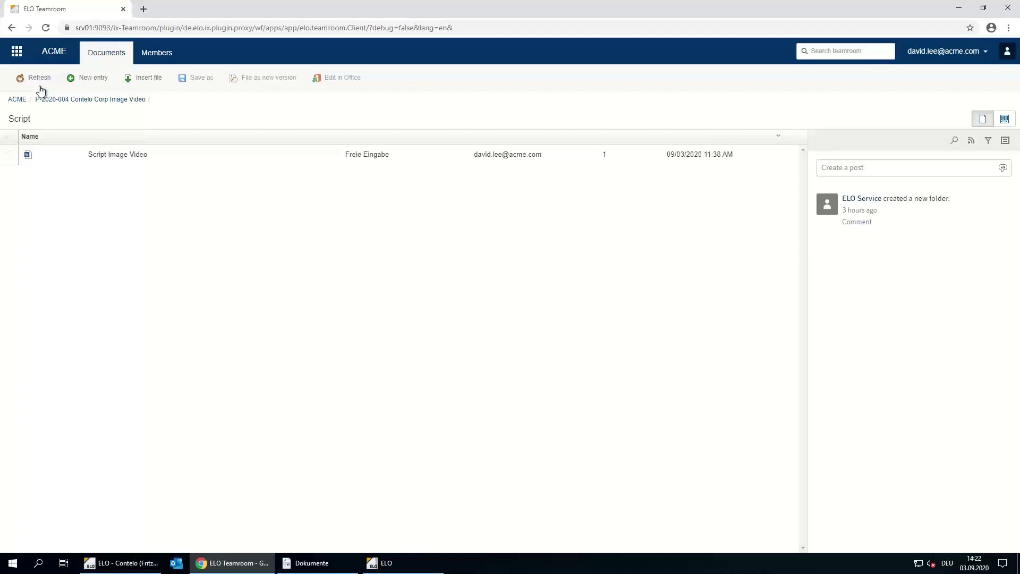
Tick Script and Contract in the P-2020-004 Project Checklist, then return to the project folder
{"action": "left_click", "coordinate": [61, 101]}
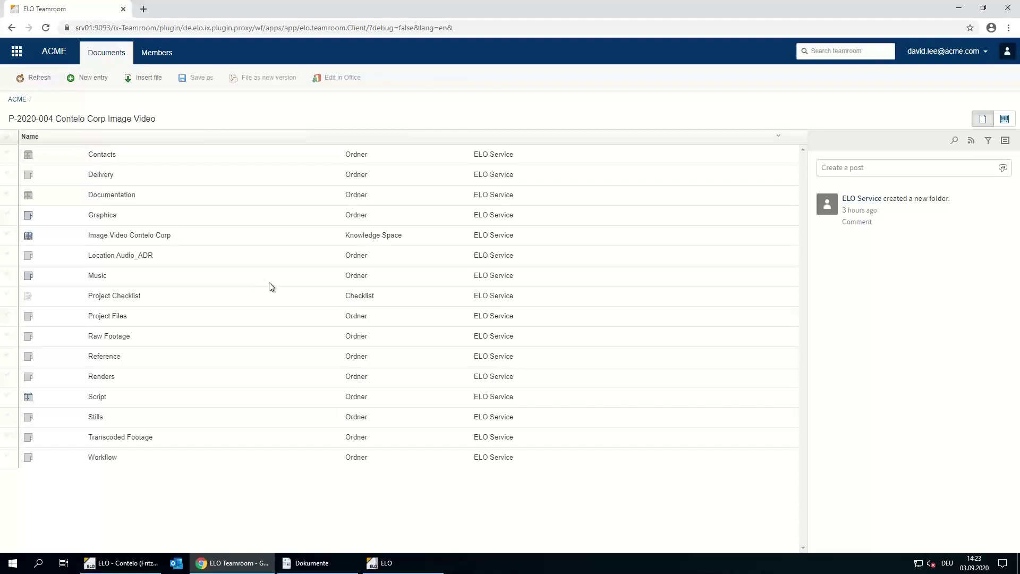
{"action": "double_click", "coordinate": [123, 299]}
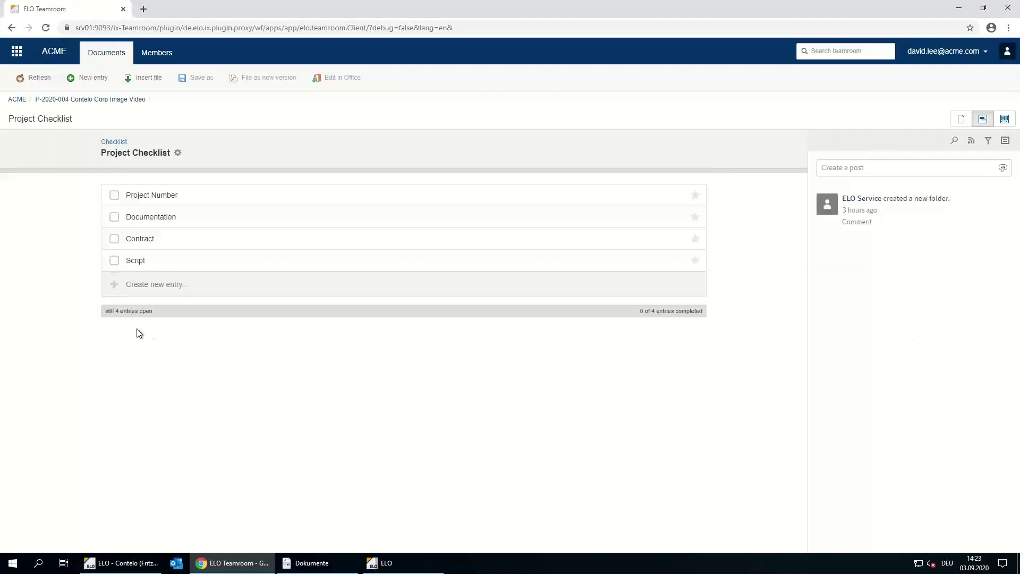
{"action": "left_click", "coordinate": [115, 262]}
{"action": "left_click", "coordinate": [114, 262]}
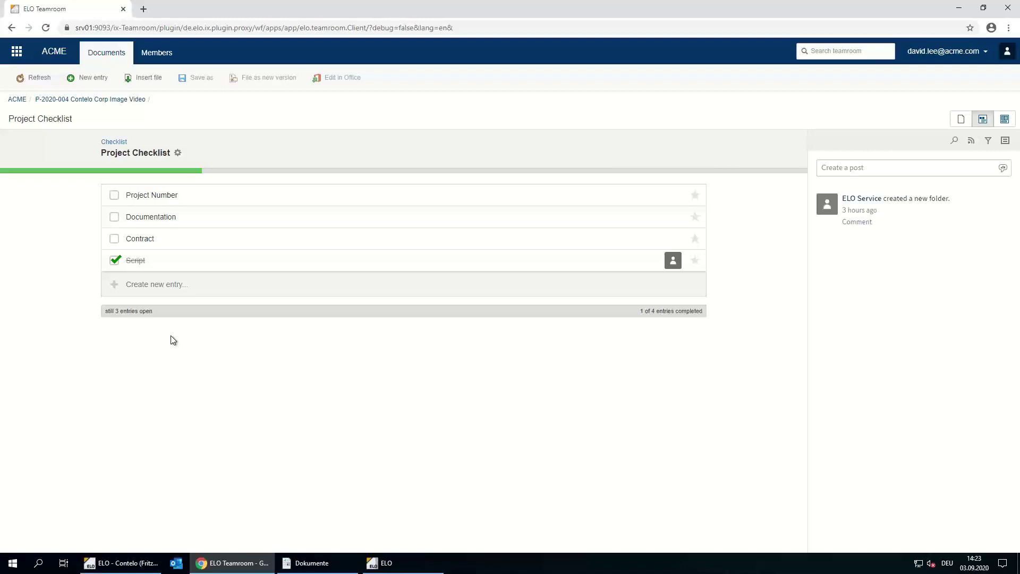
{"action": "left_click", "coordinate": [114, 242]}
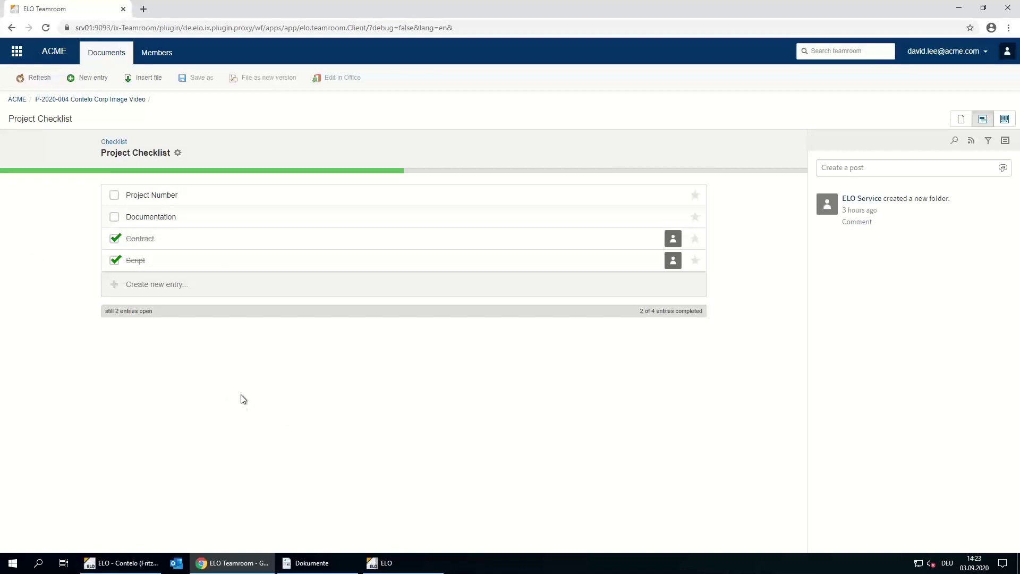
{"action": "left_click", "coordinate": [53, 100]}
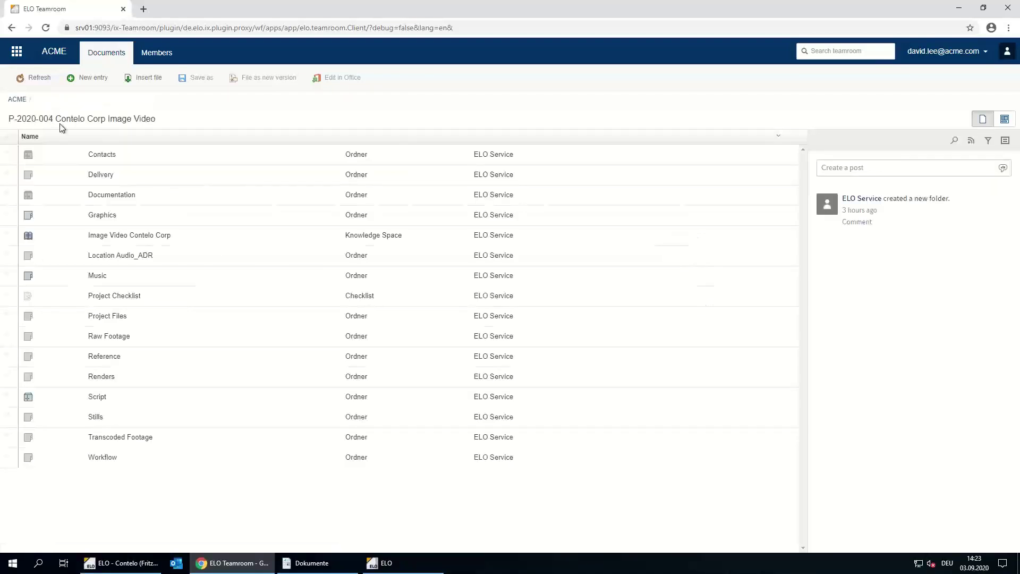
Read the Drone shot of office building post and its opinions, then return to P-2020-004
{"action": "left_click", "coordinate": [135, 236]}
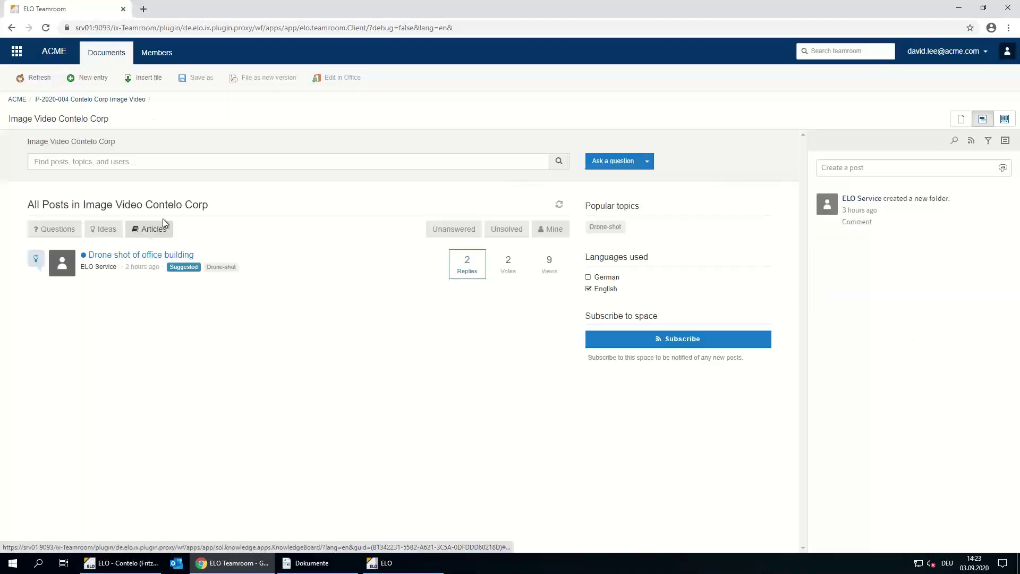
{"action": "left_click", "coordinate": [113, 255]}
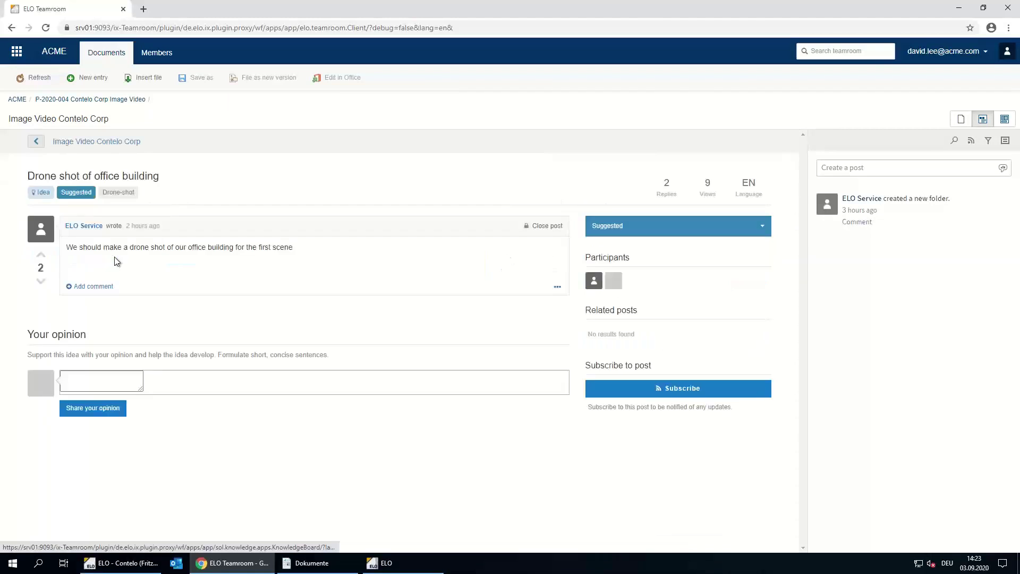
{"action": "scroll", "coordinate": [167, 272], "scroll_direction": "down", "scroll_amount": 3}
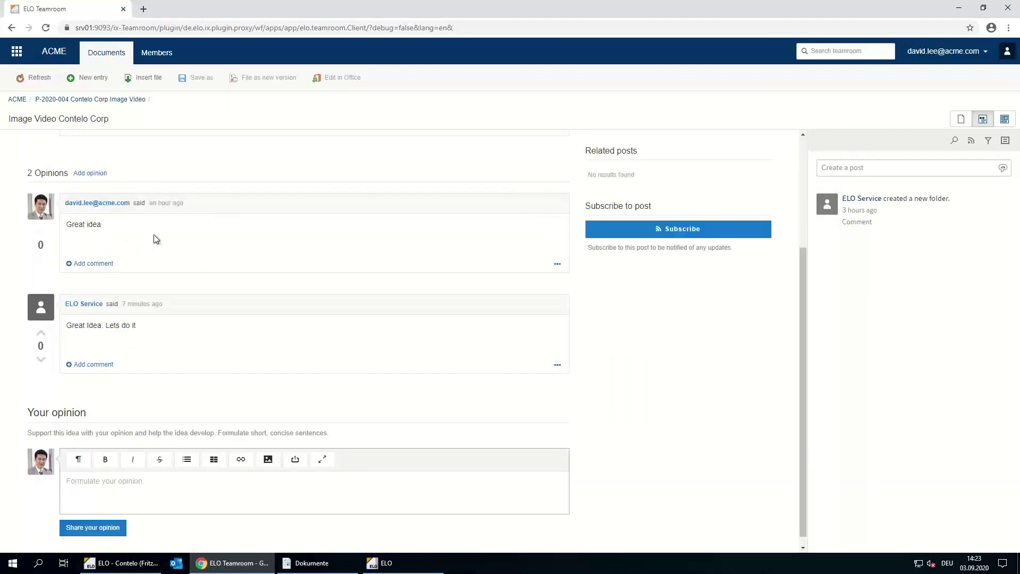
{"action": "scroll", "coordinate": [234, 285], "scroll_direction": "up", "scroll_amount": 3}
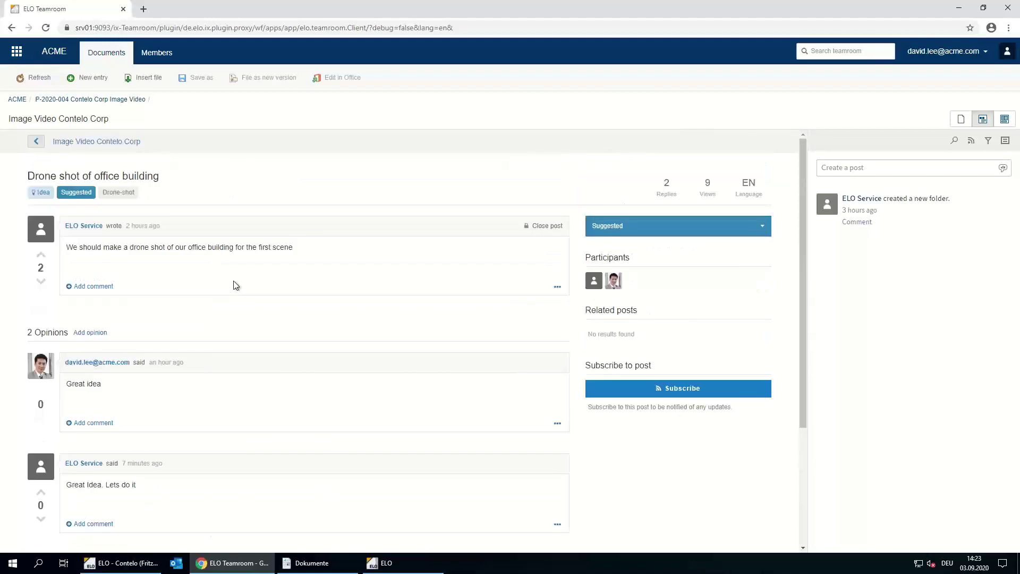
{"action": "scroll", "coordinate": [233, 286], "scroll_direction": "down", "scroll_amount": 1}
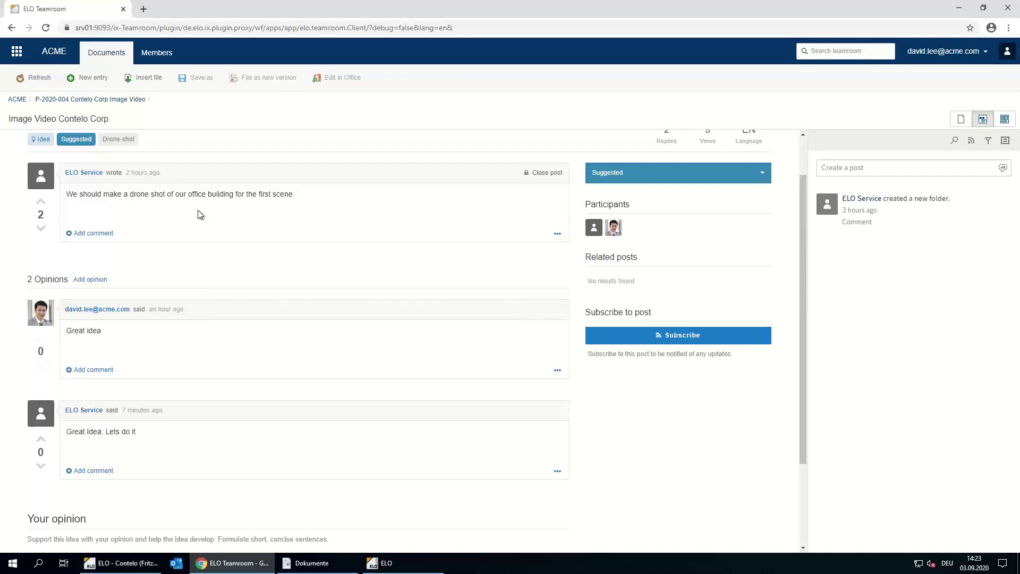
{"action": "left_click", "coordinate": [45, 99]}
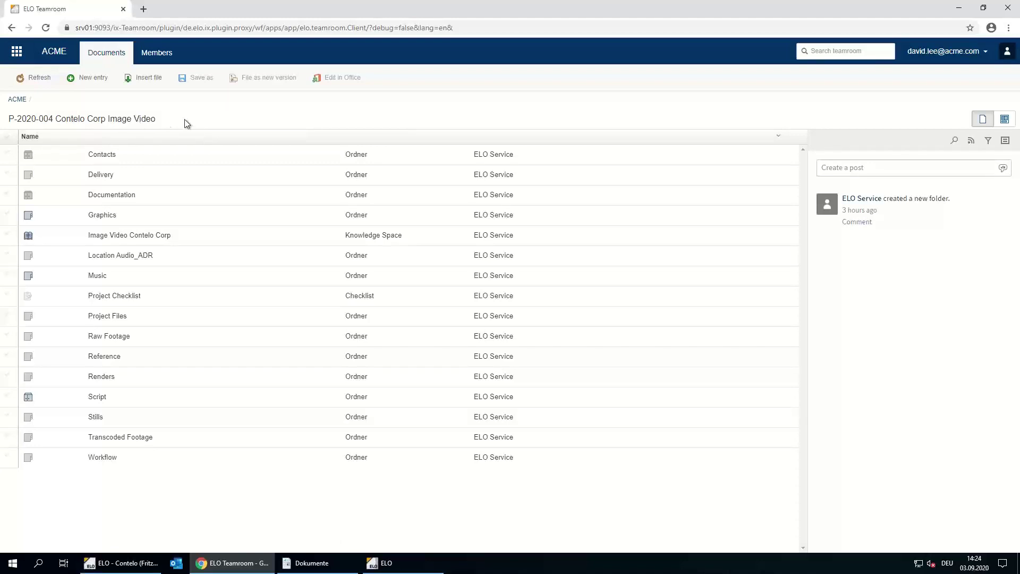
Drag the three photos from Images Site inspection into the project's Graphics > PNG folder
{"action": "right_click", "coordinate": [73, 485]}
{"action": "left_click", "coordinate": [56, 474]}
{"action": "left_click", "coordinate": [101, 214]}
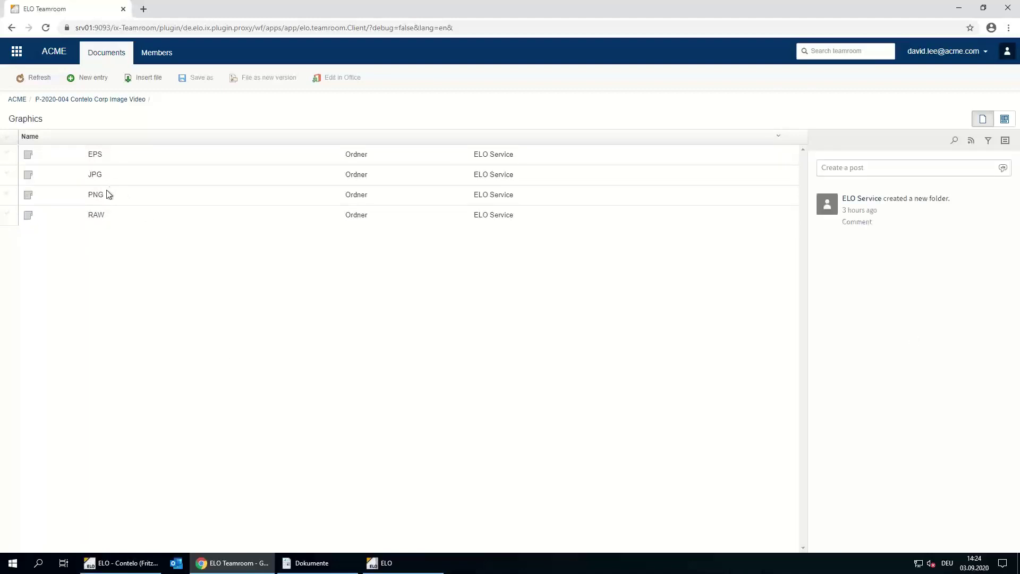
{"action": "left_click", "coordinate": [100, 194]}
{"action": "left_click", "coordinate": [314, 563]}
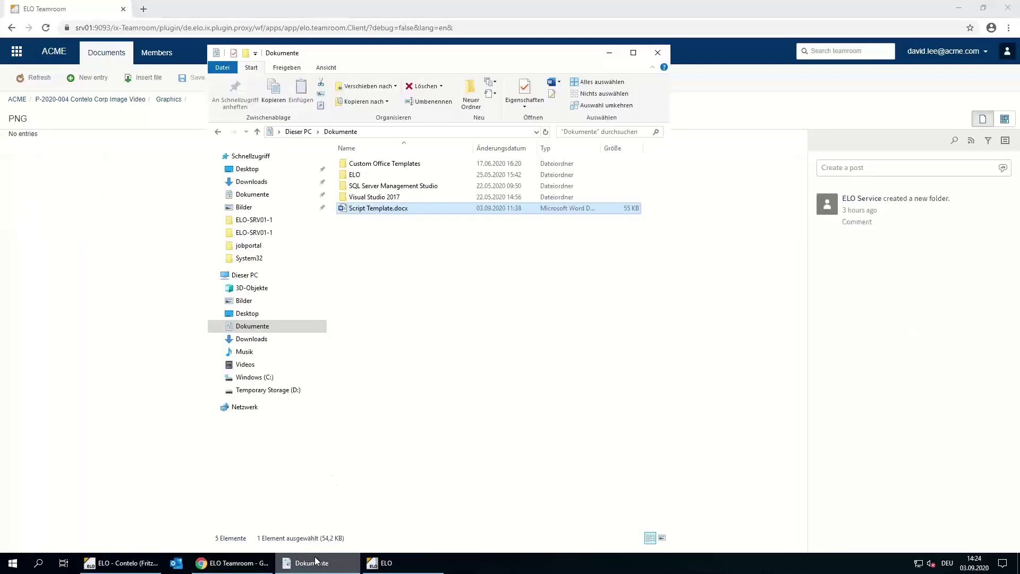
{"action": "left_click", "coordinate": [218, 131]}
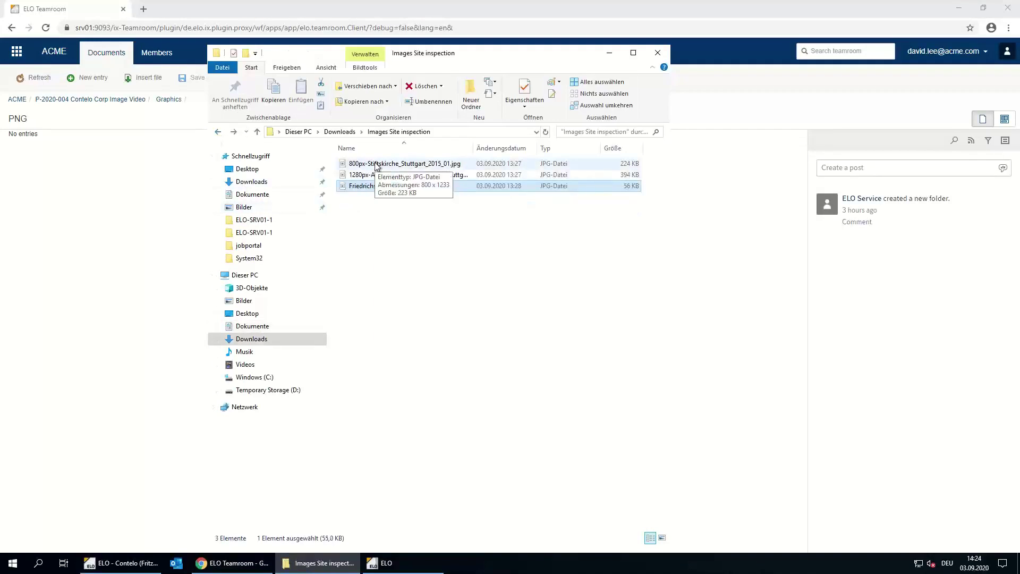
{"action": "left_click", "coordinate": [376, 166], "text": "shift"}
{"action": "left_click_drag", "start_coordinate": [376, 167], "coordinate": [129, 238]}
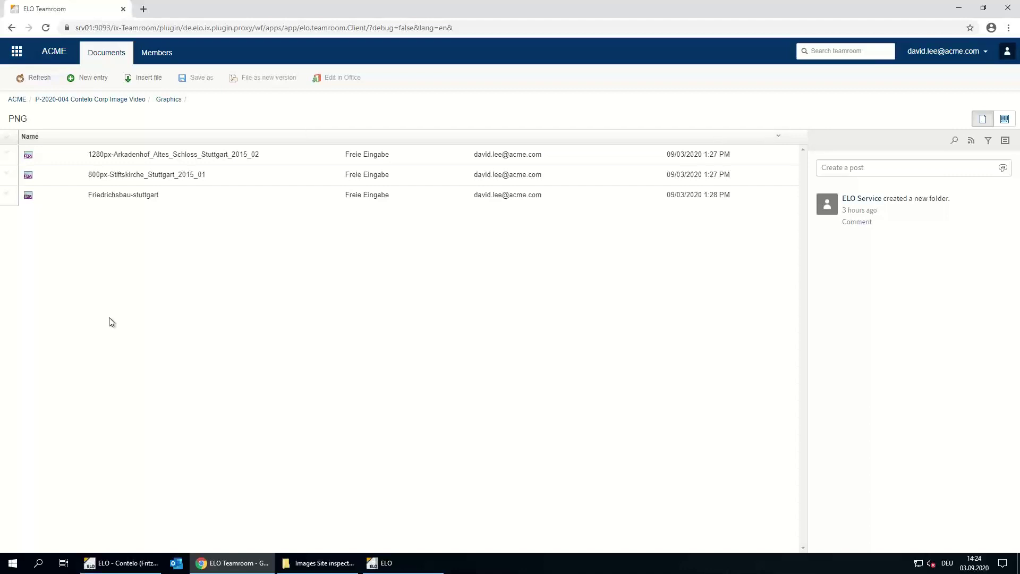
{"action": "left_click", "coordinate": [959, 8]}
Return to ELO Java Client and open the Project Checklist under P-2020-004
{"action": "left_click", "coordinate": [610, 52]}
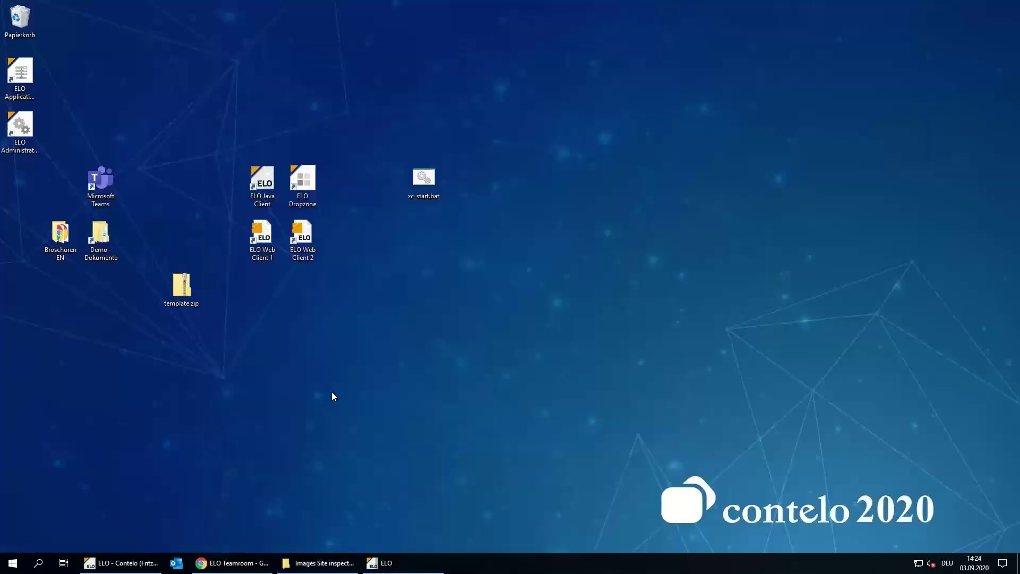
{"action": "left_click", "coordinate": [121, 563]}
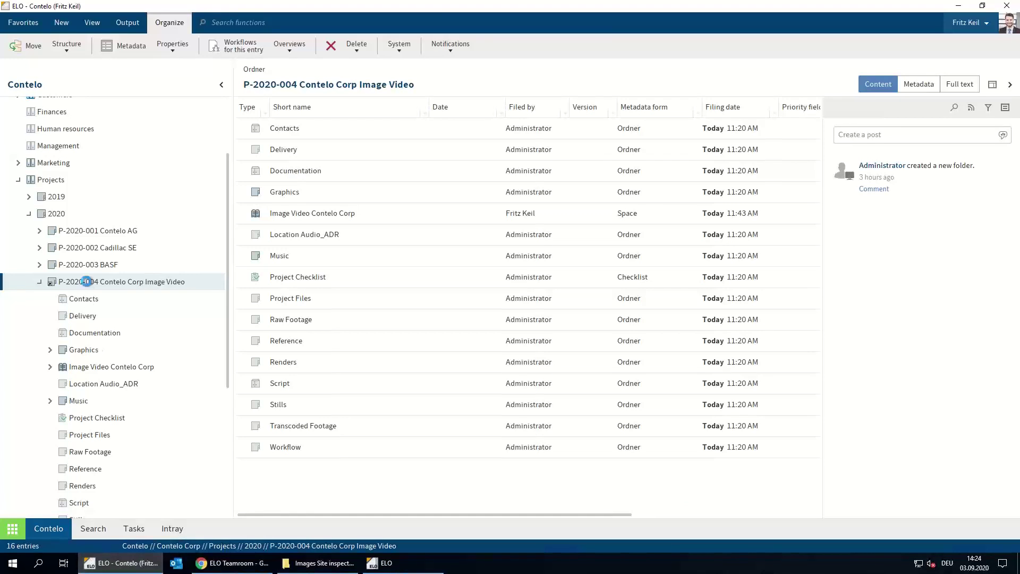
{"action": "double_click", "coordinate": [89, 283]}
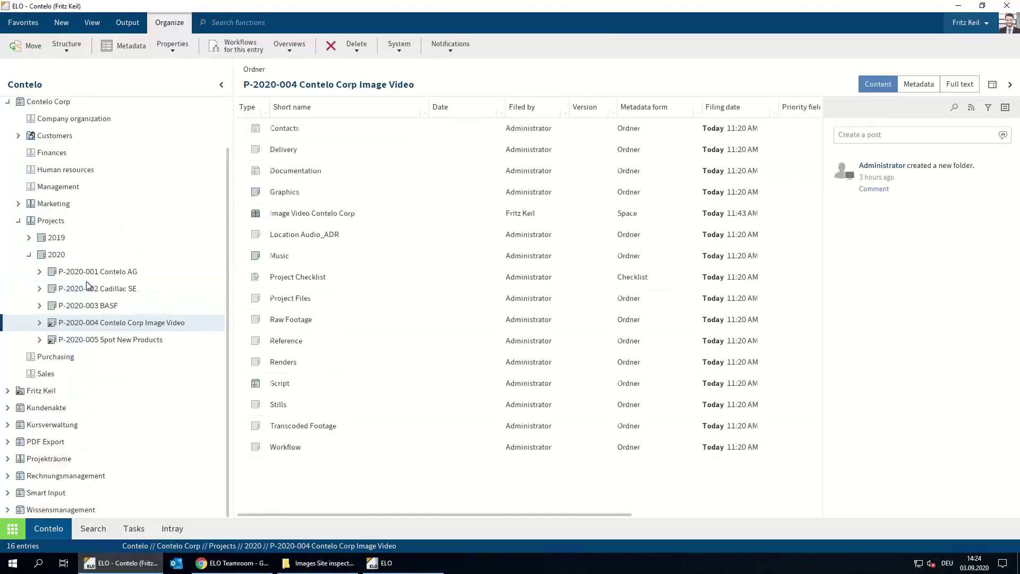
{"action": "left_click", "coordinate": [40, 323]}
{"action": "scroll", "coordinate": [132, 357], "scroll_direction": "down", "scroll_amount": 1}
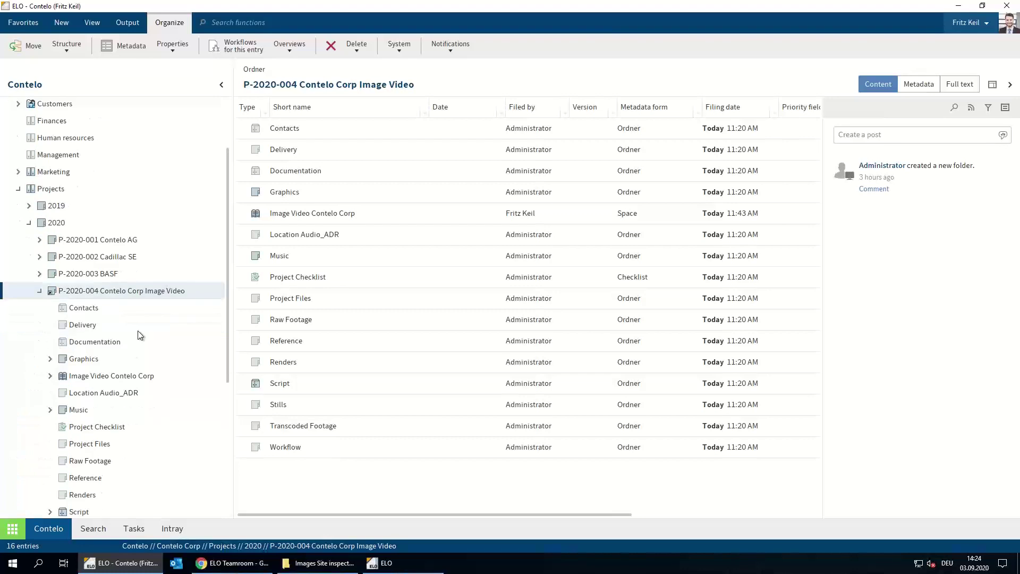
{"action": "scroll", "coordinate": [143, 336], "scroll_direction": "down", "scroll_amount": 1}
{"action": "left_click", "coordinate": [112, 394]}
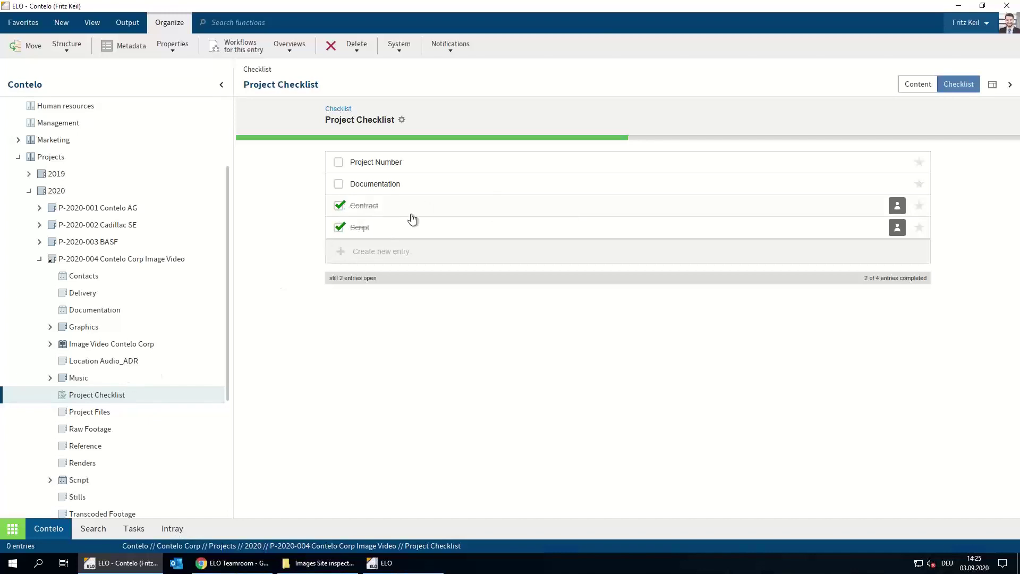
Tick the Project Number item so 3 of 4 checklist items are done
{"action": "mouse_move", "coordinate": [894, 230]}
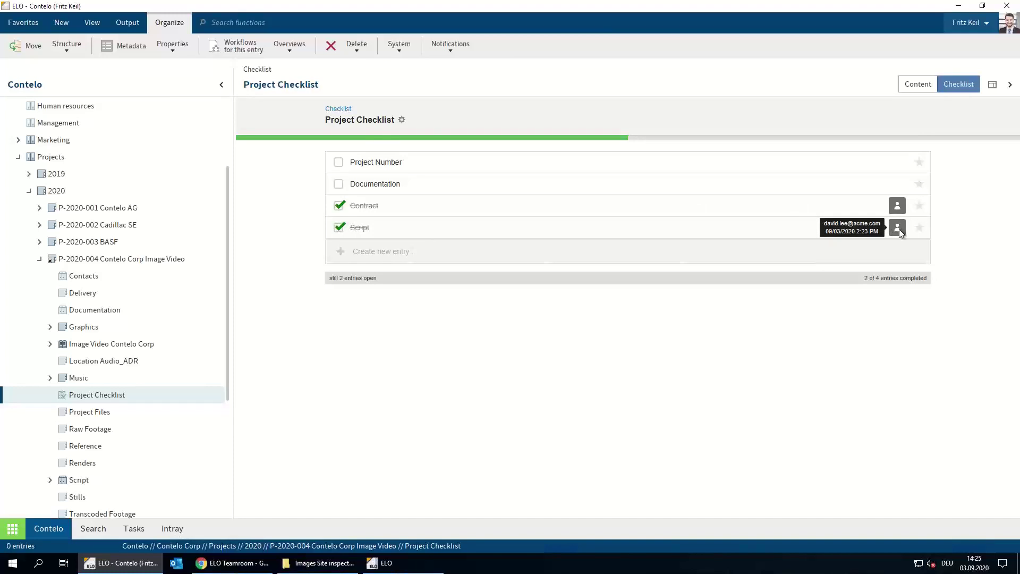
{"action": "mouse_move", "coordinate": [903, 212]}
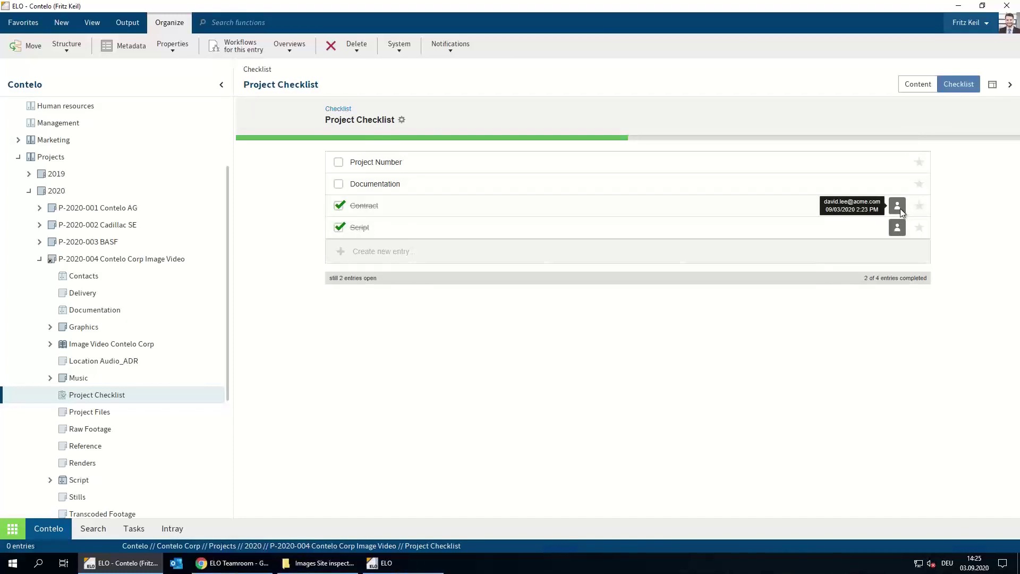
{"action": "left_click", "coordinate": [339, 162]}
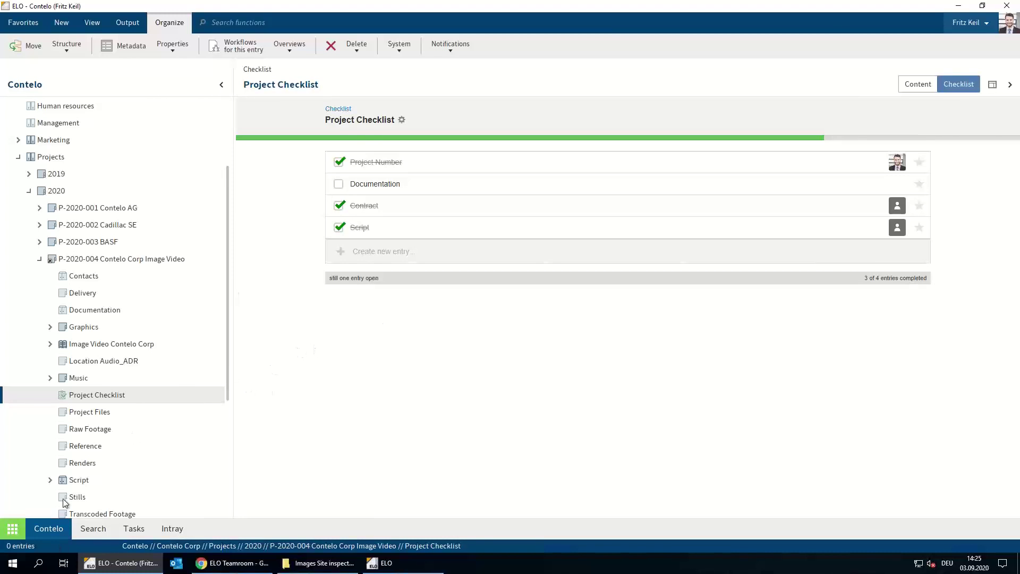
Expand the Script folder to show the synced Script Image Video entry
{"action": "left_click", "coordinate": [60, 481]}
{"action": "left_click", "coordinate": [50, 481]}
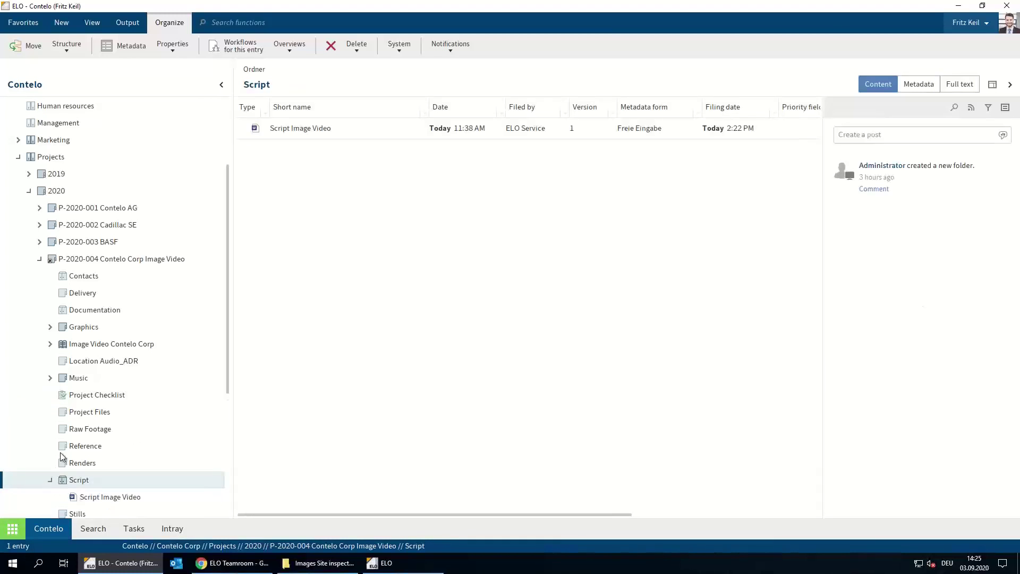
{"action": "scroll", "coordinate": [74, 457], "scroll_direction": "down", "scroll_amount": 2}
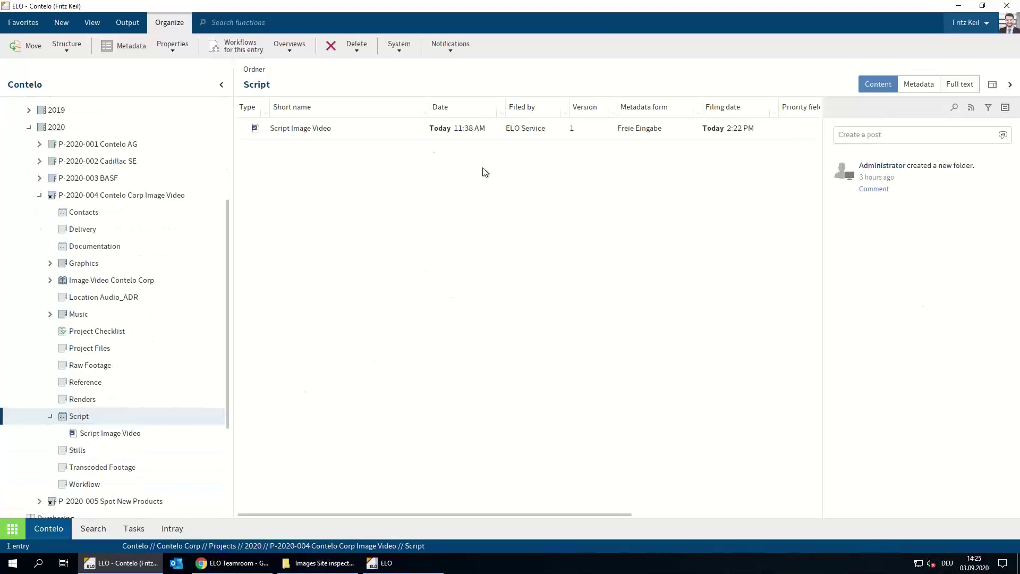
Preview the Script Image Video document, then run the slideshow to the Benefits of ELO Teamroom slide
{"action": "left_click", "coordinate": [117, 434]}
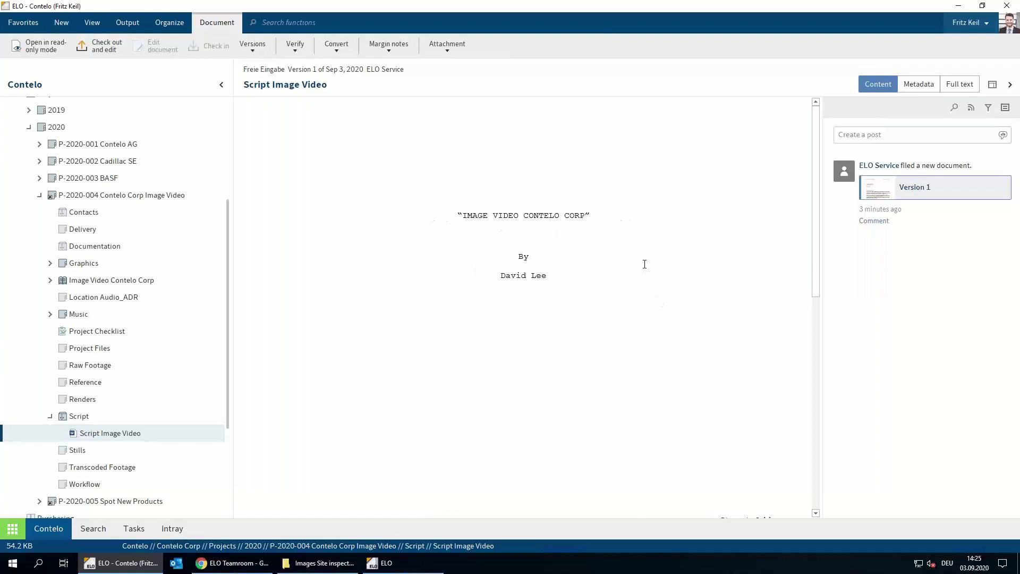
{"action": "scroll", "coordinate": [629, 287], "scroll_direction": "down", "scroll_amount": 5}
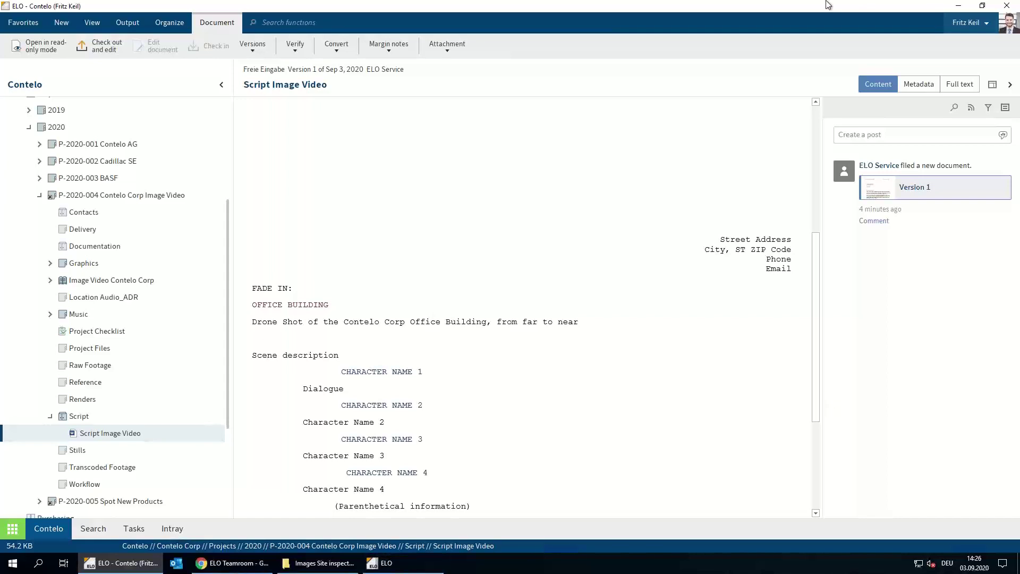
{"action": "mouse_move", "coordinate": [689, 4]}
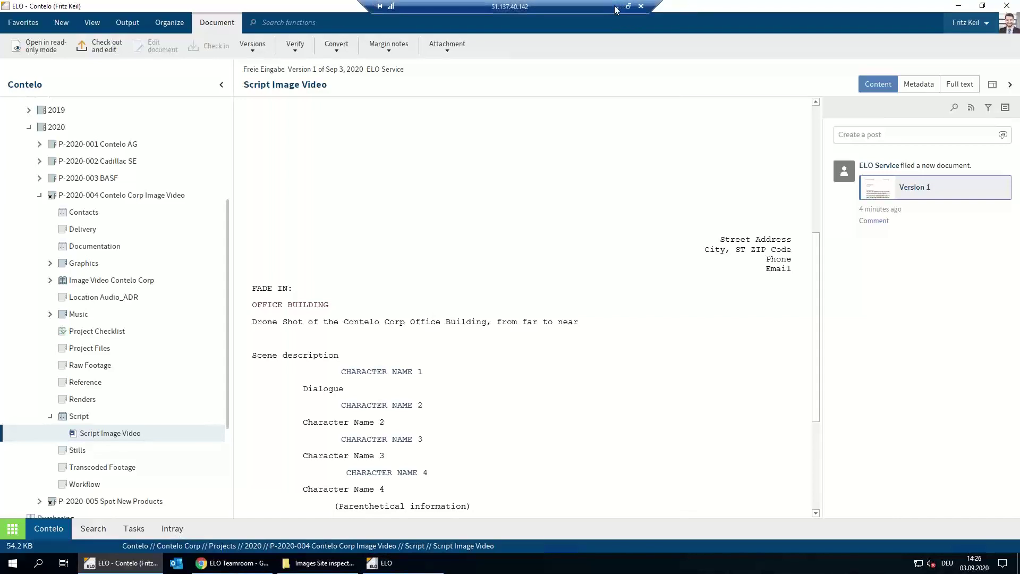
{"action": "left_click", "coordinate": [616, 6]}
{"action": "key", "text": "shift+F5"}
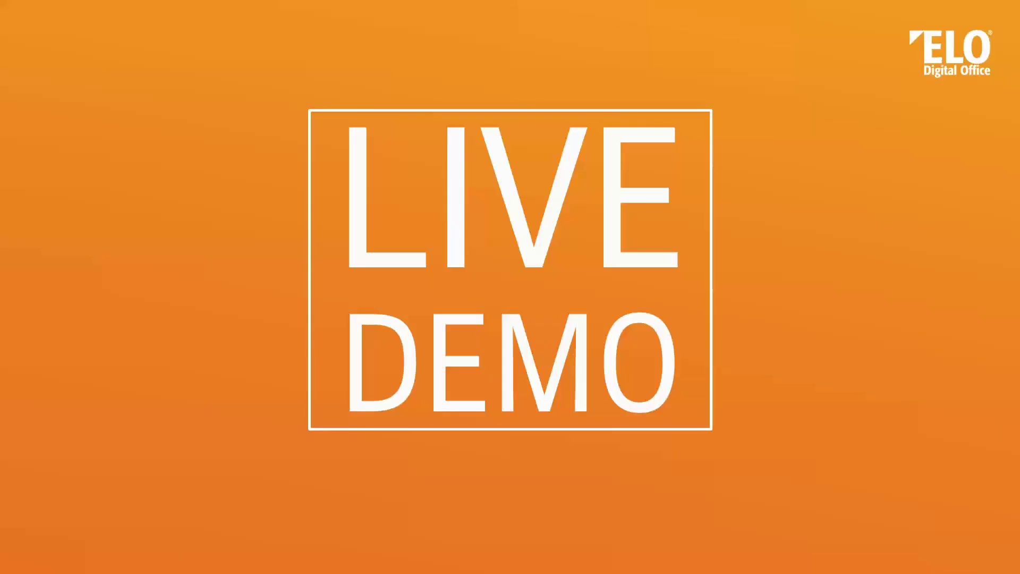
{"action": "key", "text": "Right"}
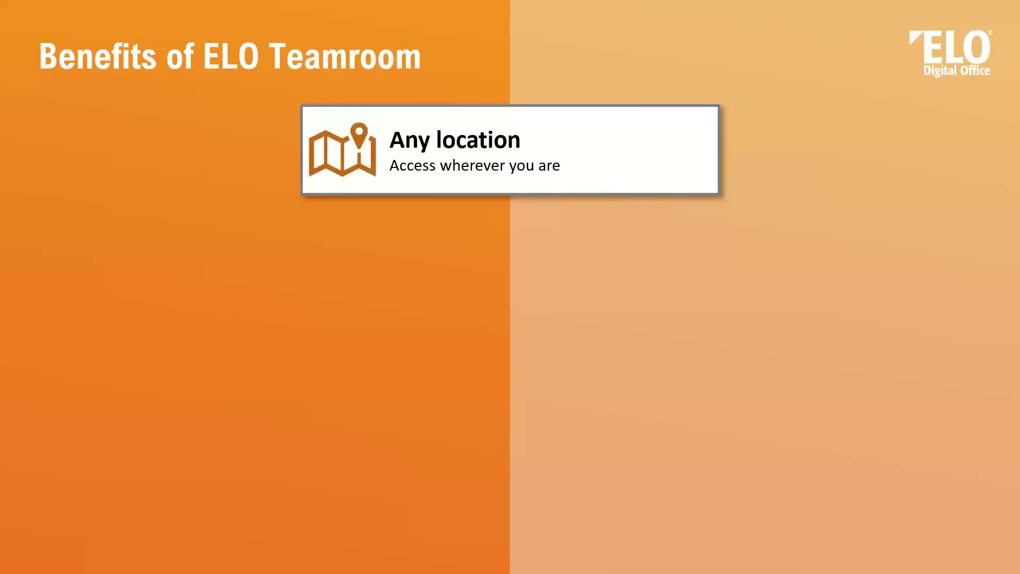